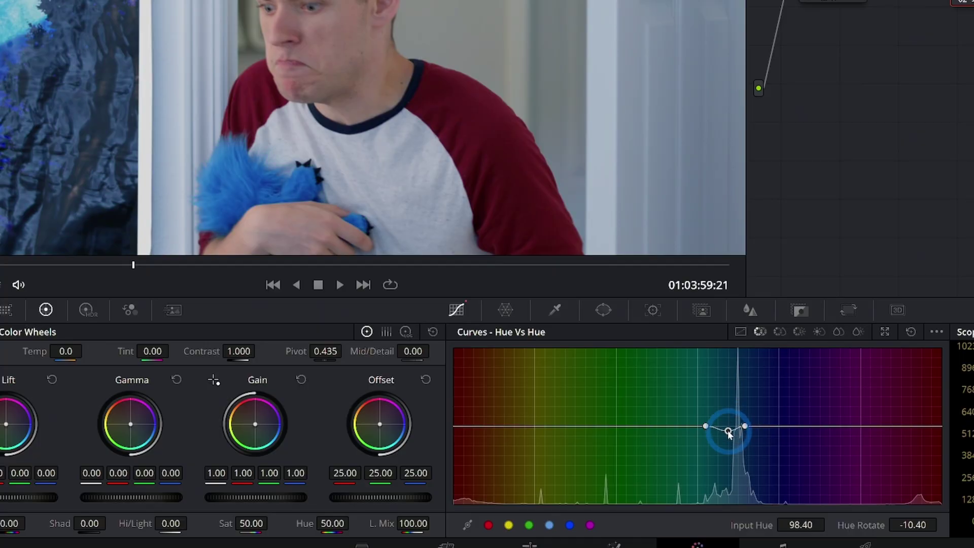
Raise the middle control point in the blue range of the Hue Vs Hue curve to shift the blue fur's hue.
{"action": "left_click_drag", "start_coordinate": [728, 430], "coordinate": [727, 409]}
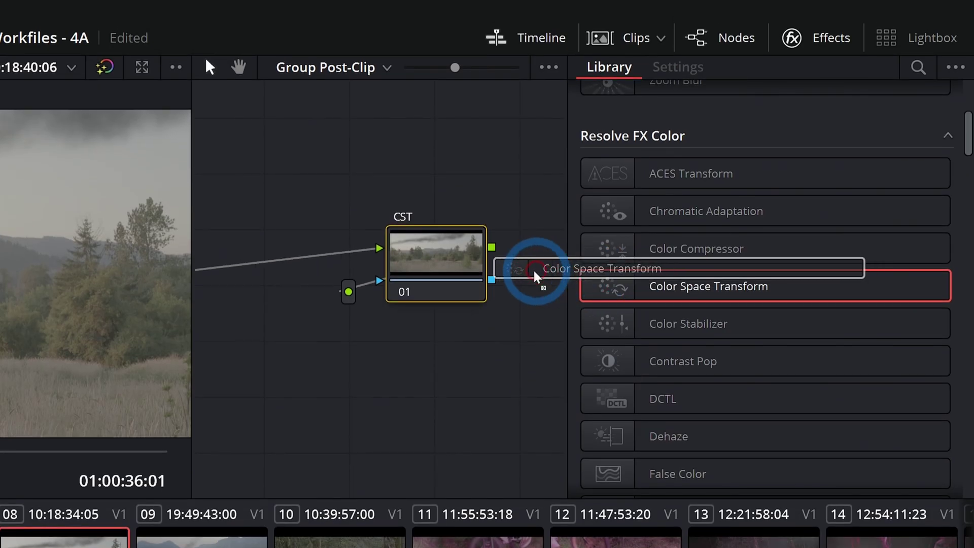
Apply the Color Space Transform effect to the CST node in the Group Post-Clip node graph.
{"action": "left_click_drag", "start_coordinate": [534, 269], "coordinate": [487, 260]}
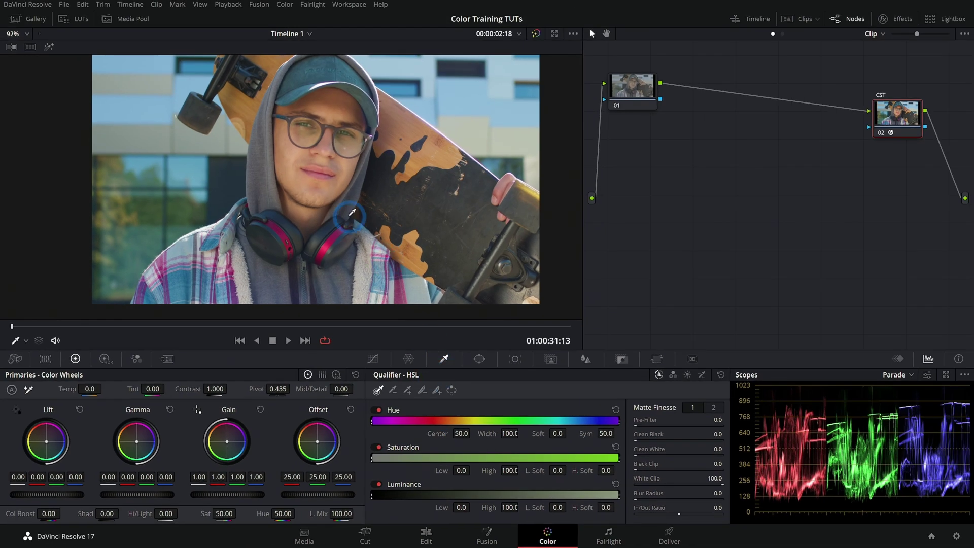
Sample the magenta headphone band with the HSL qualifier on node 01 and highlight the keyed selection.
{"action": "scroll", "coordinate": [350, 218], "scroll_direction": "up", "scroll_amount": 5}
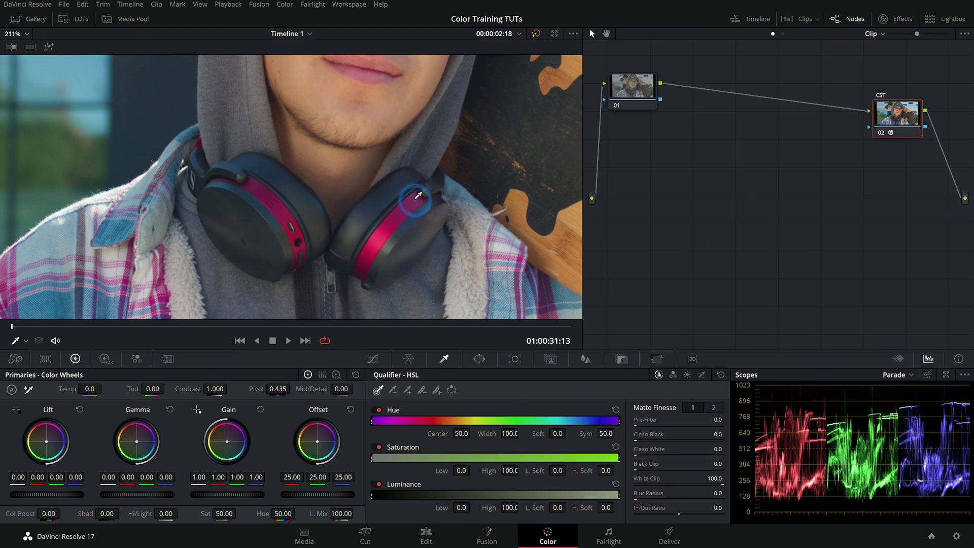
{"action": "left_click", "coordinate": [414, 194]}
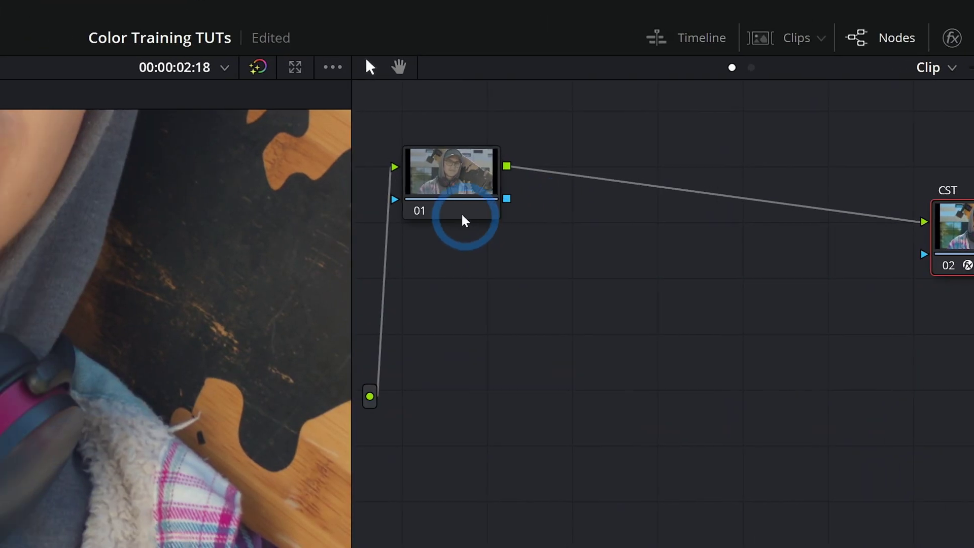
{"action": "left_click", "coordinate": [463, 215]}
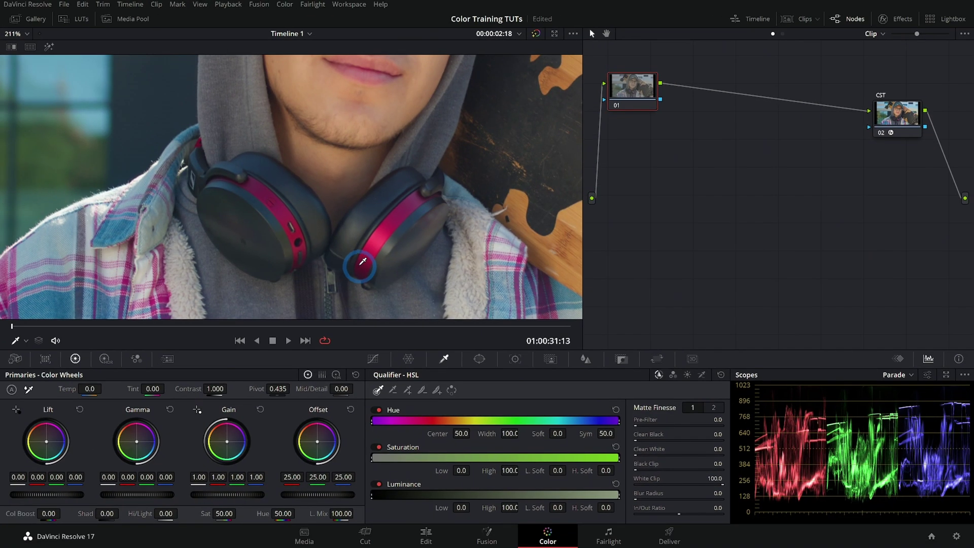
{"action": "left_click", "coordinate": [363, 262]}
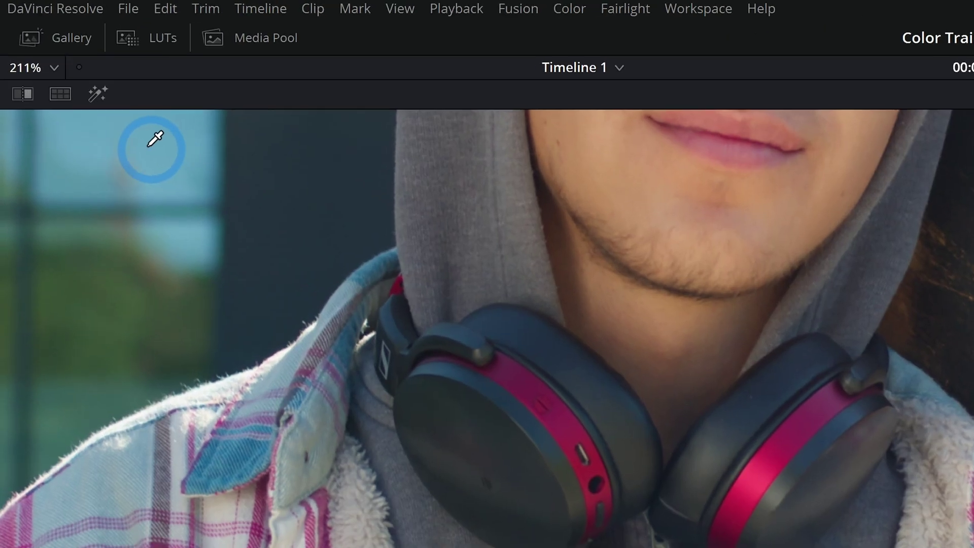
{"action": "left_click", "coordinate": [98, 96]}
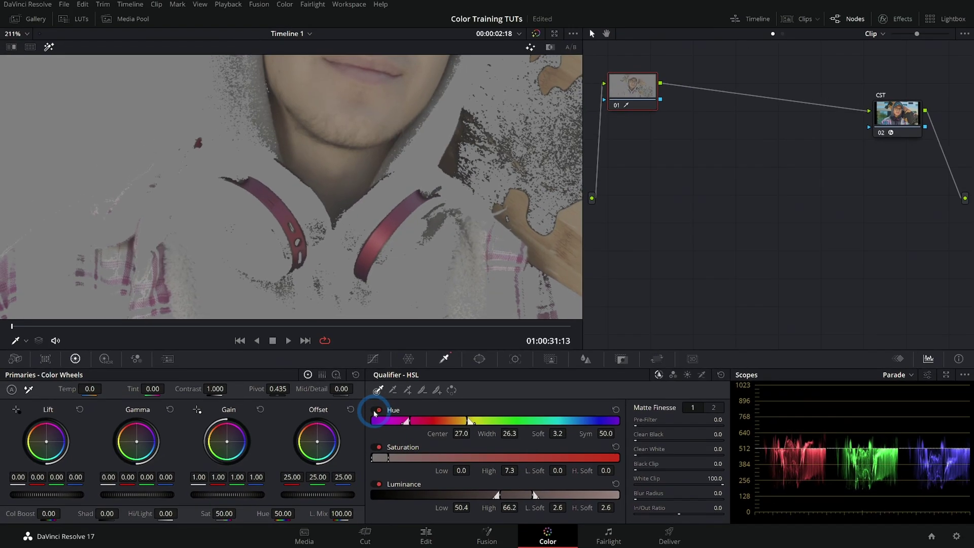
Compare the keyed selection with the qualifier's Hue range disabled and enabled.
{"action": "left_click", "coordinate": [447, 273]}
{"action": "left_click", "coordinate": [375, 412]}
{"action": "left_click", "coordinate": [375, 412]}
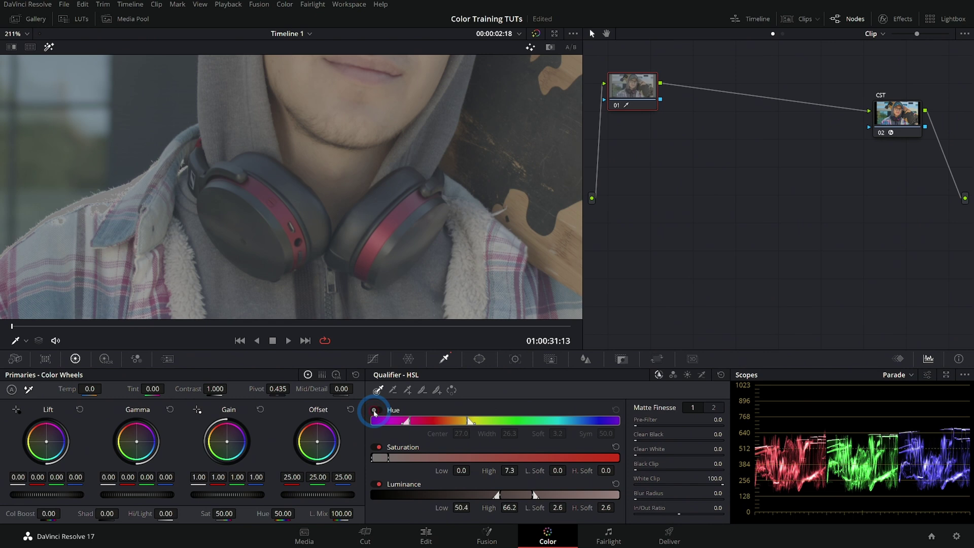
{"action": "left_click", "coordinate": [374, 411]}
Disable the qualifier's Saturation range and compare the key with the Luminance range off and on.
{"action": "left_click", "coordinate": [375, 447]}
{"action": "left_click", "coordinate": [375, 447]}
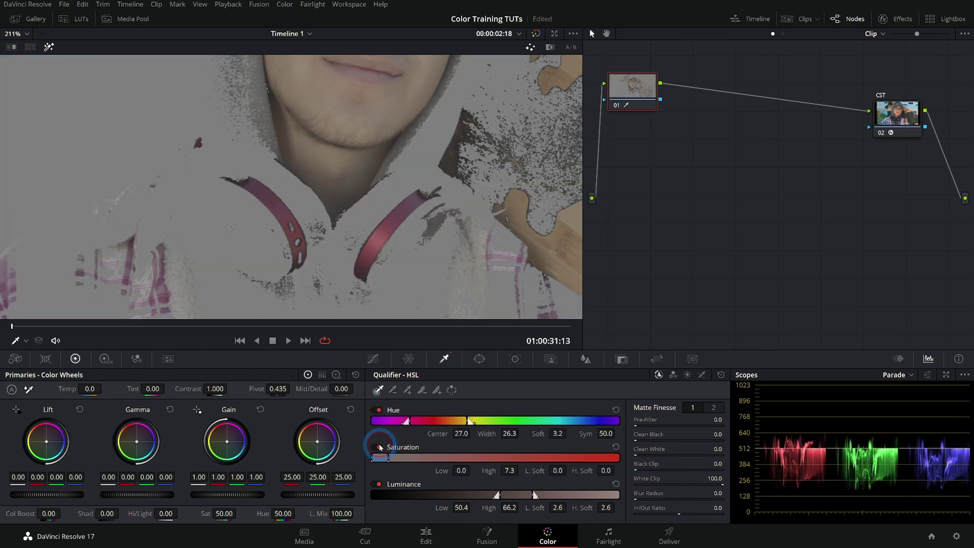
{"action": "left_click", "coordinate": [375, 447]}
{"action": "left_click", "coordinate": [375, 484]}
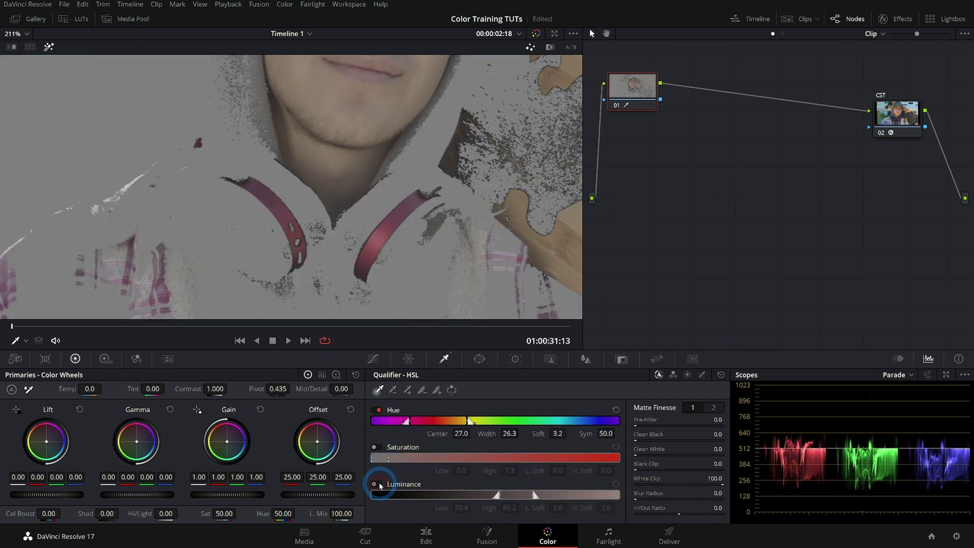
{"action": "left_click", "coordinate": [374, 484]}
{"action": "left_click", "coordinate": [375, 484]}
{"action": "left_click", "coordinate": [163, 232]}
{"action": "left_click", "coordinate": [374, 484]}
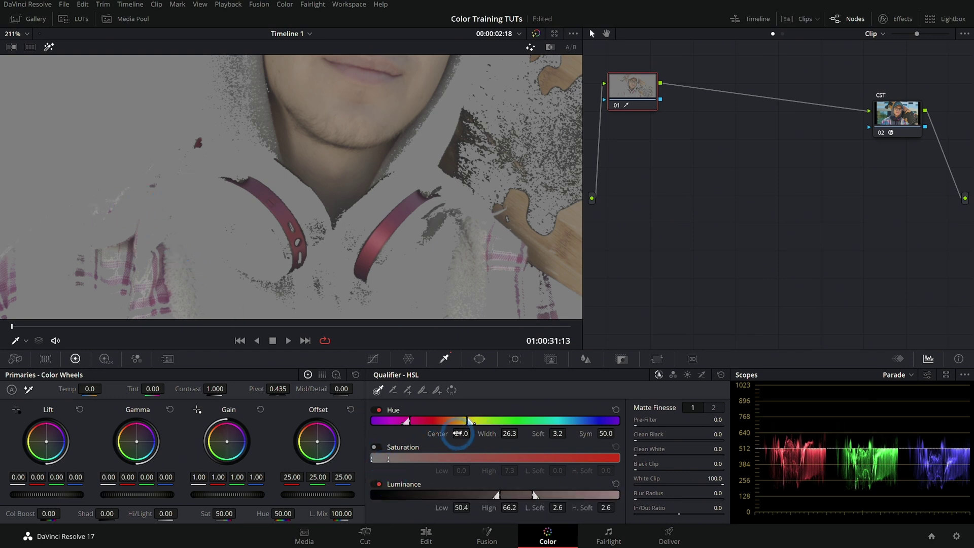
Set the qualifier's hue center to 25.8 and width to 10.2, and its luminance range to Low 51.5 and High 87.1.
{"action": "left_click", "coordinate": [511, 433]}
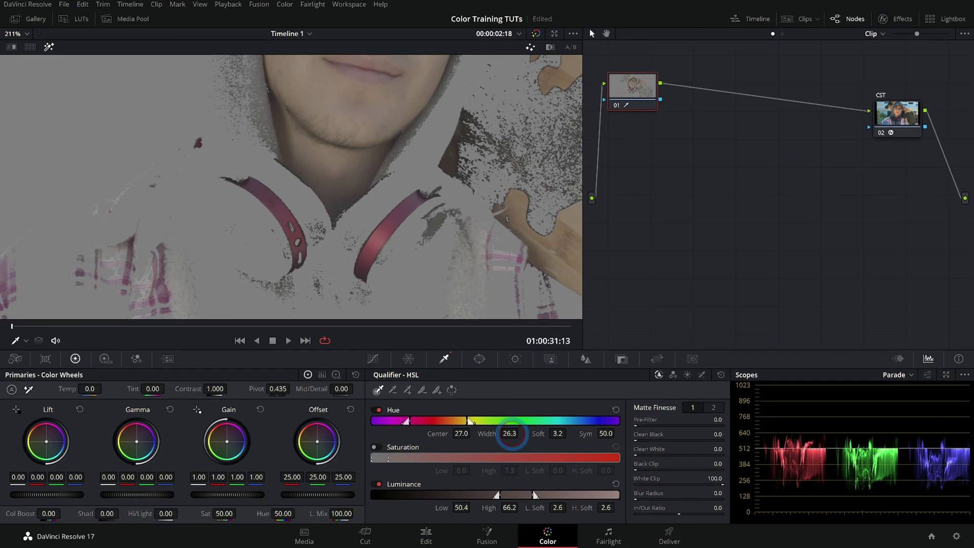
{"action": "left_click_drag", "start_coordinate": [511, 433], "coordinate": [439, 433]}
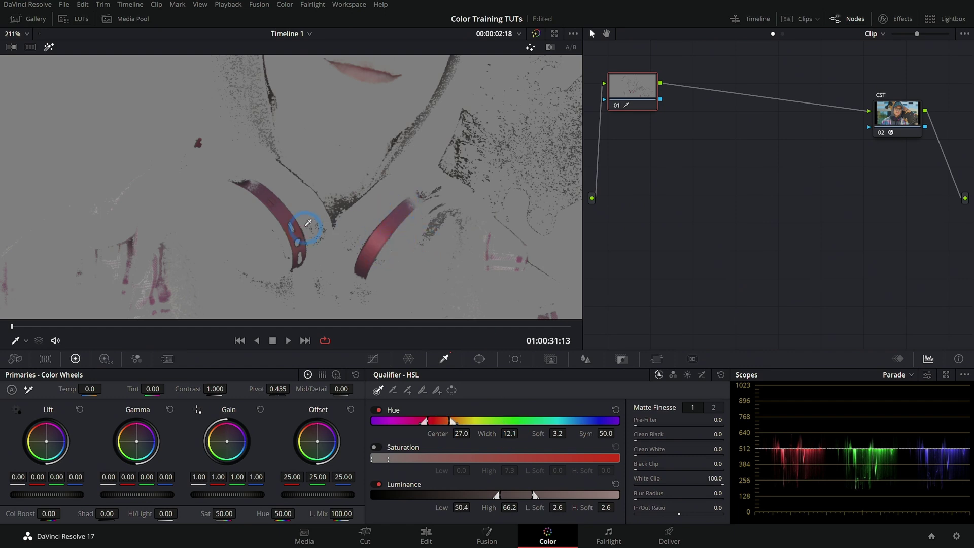
{"action": "left_click_drag", "start_coordinate": [366, 218], "coordinate": [412, 192]}
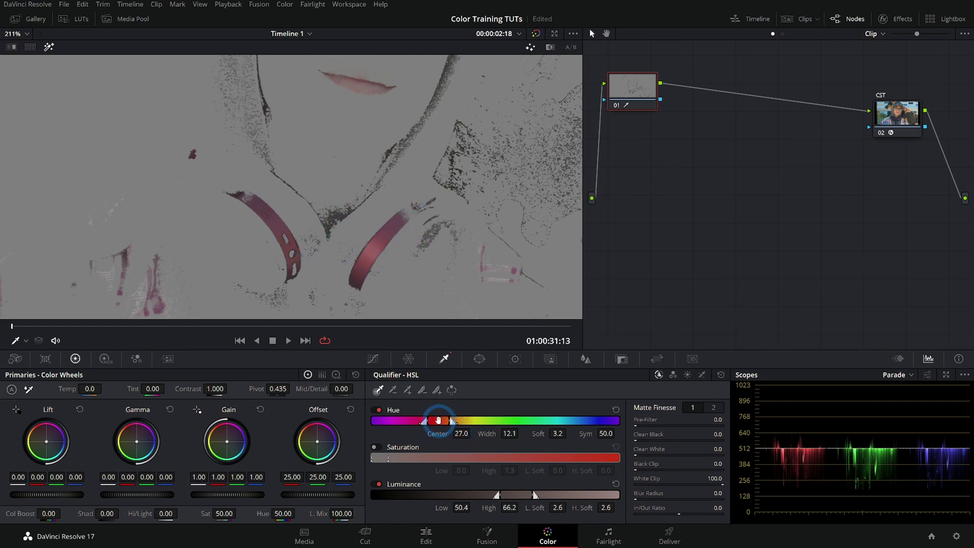
{"action": "mouse_move", "coordinate": [492, 435]}
{"action": "left_mouse_down"}
{"action": "mouse_move", "coordinate": [507, 435]}
{"action": "mouse_move", "coordinate": [452, 438]}
{"action": "left_mouse_up"}
{"action": "left_click_drag", "start_coordinate": [510, 433], "coordinate": [490, 435]}
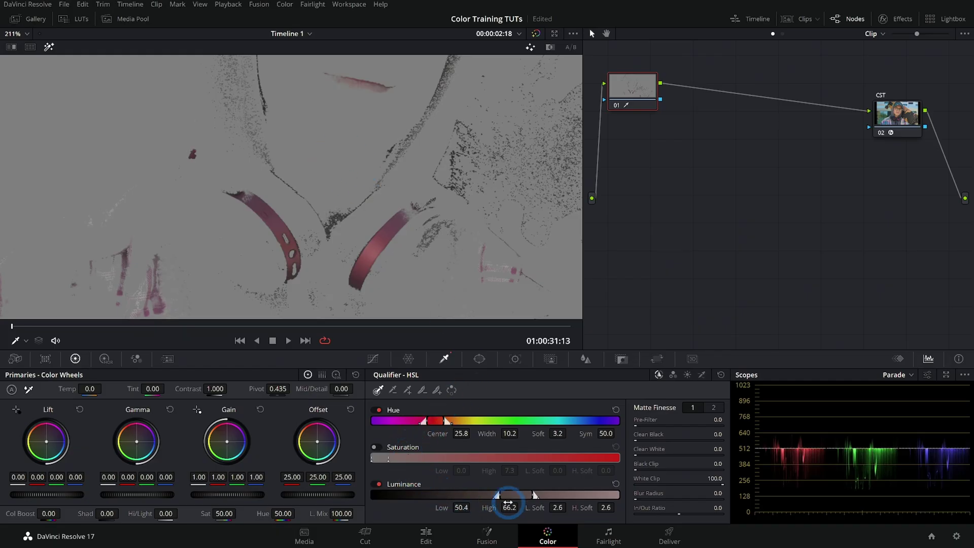
{"action": "left_click_drag", "start_coordinate": [462, 507], "coordinate": [518, 507]}
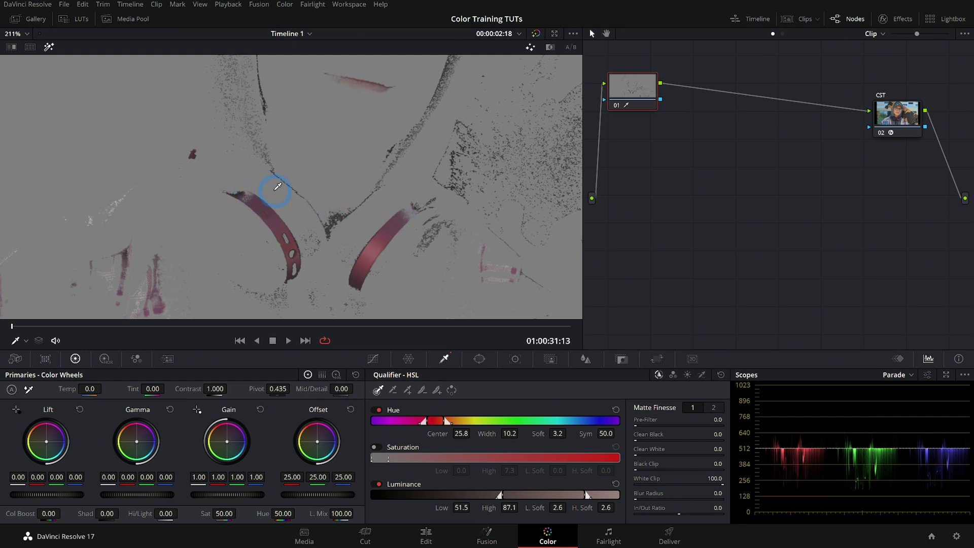
Clean up the key in Matte Finesse with Pre-Filter 0.2, Clean Black 6.8 and Clean White 7.1.
{"action": "scroll", "coordinate": [315, 250], "scroll_direction": "up", "scroll_amount": 5}
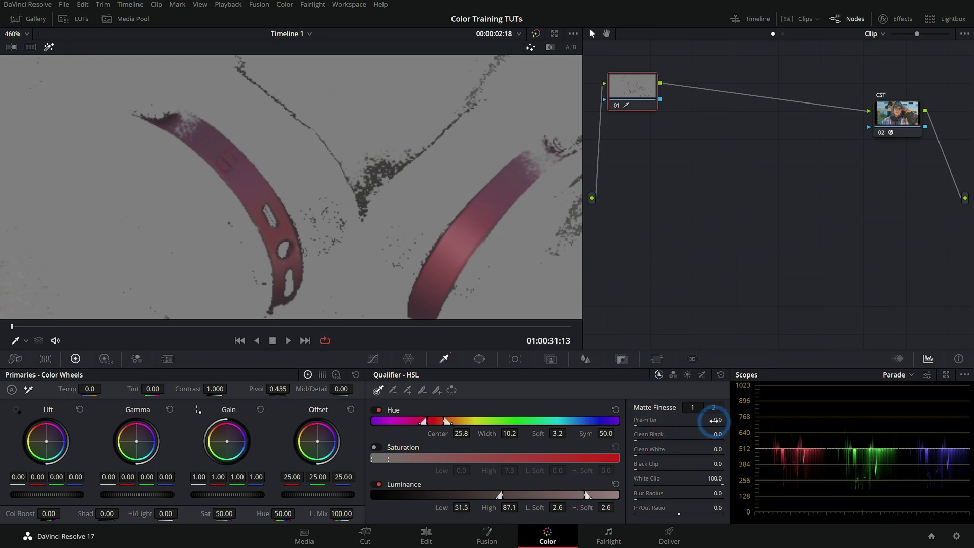
{"action": "left_click_drag", "start_coordinate": [713, 420], "coordinate": [707, 420]}
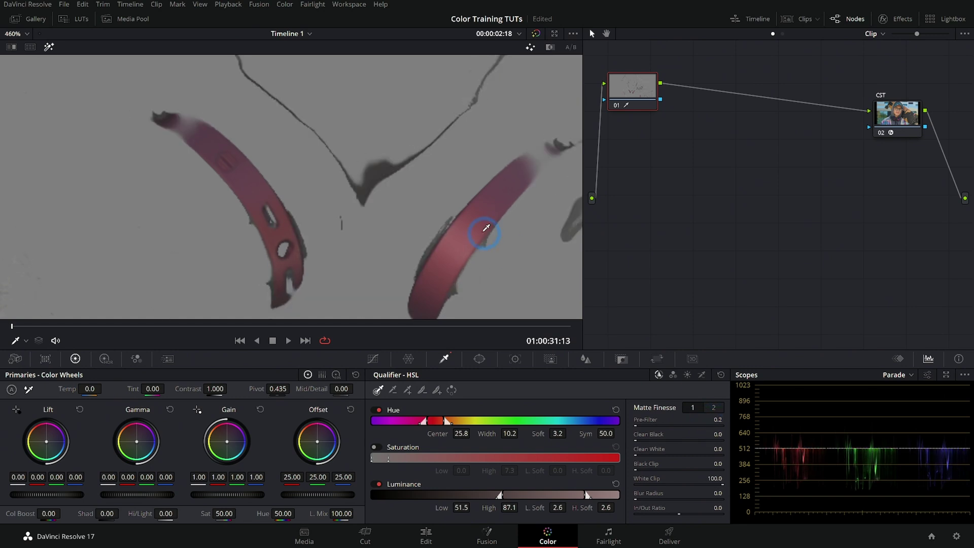
{"action": "scroll", "coordinate": [337, 218], "scroll_direction": "down", "scroll_amount": 2}
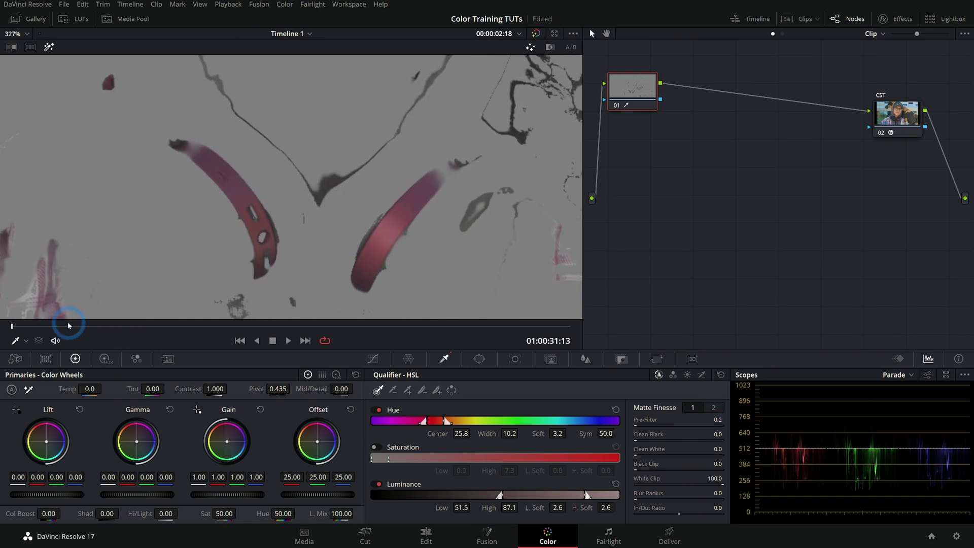
{"action": "left_click_drag", "start_coordinate": [66, 326], "coordinate": [4, 330]}
{"action": "left_click_drag", "start_coordinate": [638, 440], "coordinate": [674, 434]}
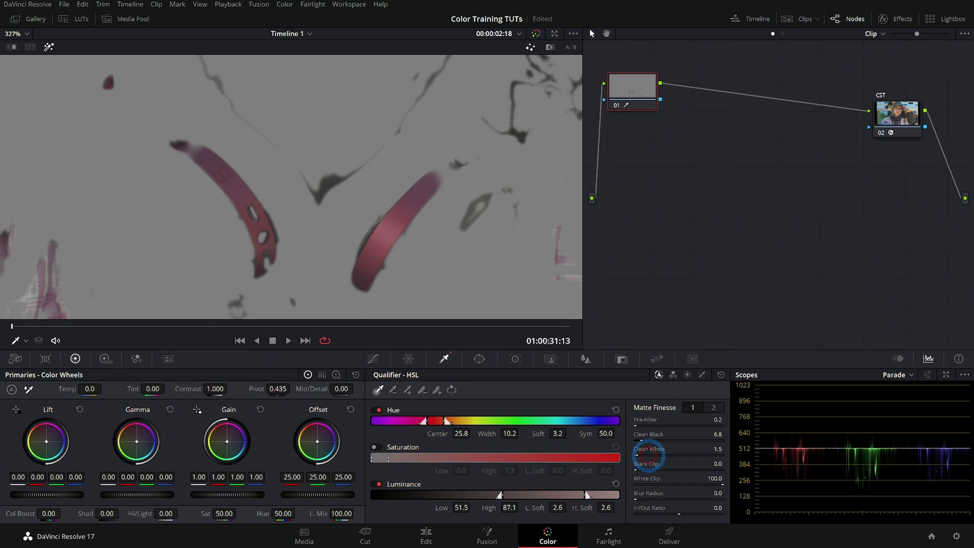
{"action": "left_click_drag", "start_coordinate": [648, 455], "coordinate": [680, 452]}
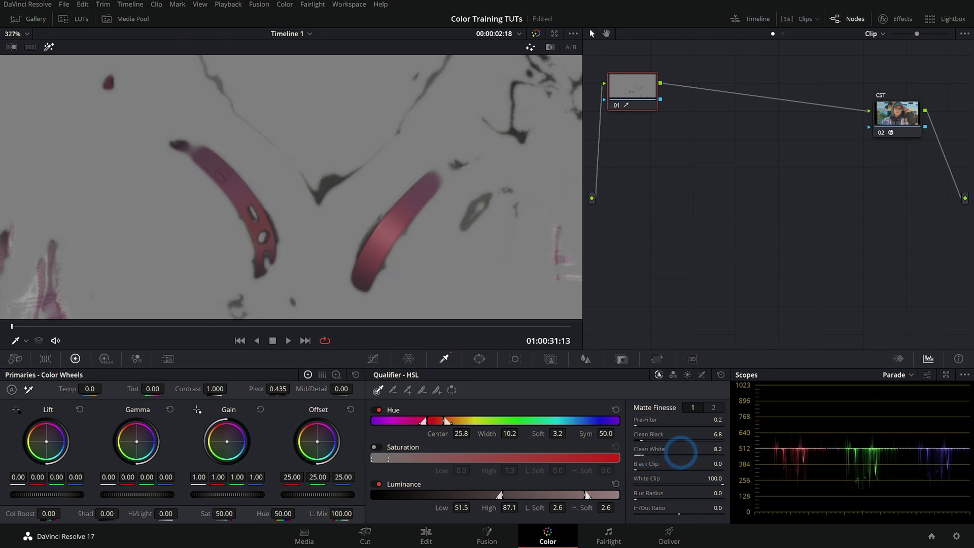
{"action": "scroll", "coordinate": [375, 228], "scroll_direction": "down", "scroll_amount": 3}
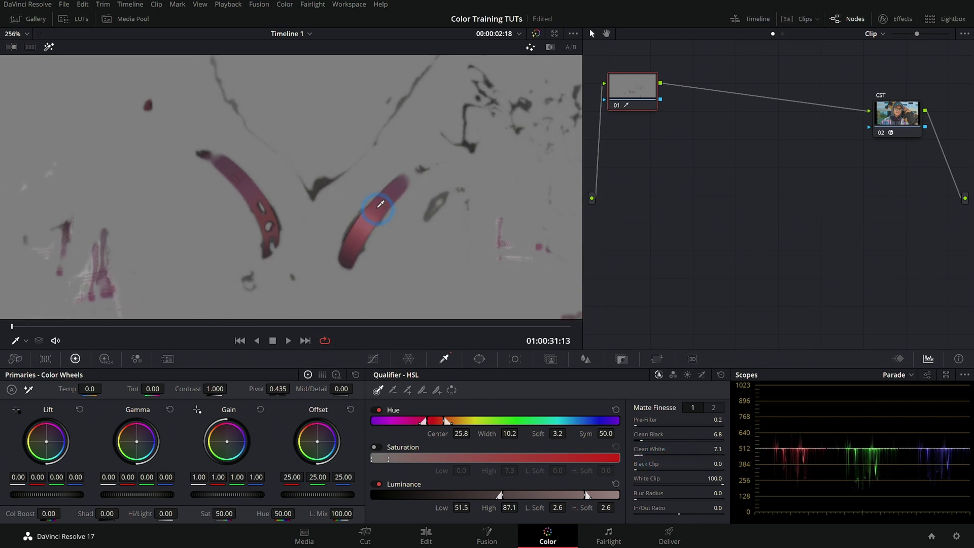
Compare the key with the full image, turn the highlight off and set node 01's Hue to 63.60.
{"action": "left_click", "coordinate": [50, 49]}
{"action": "scroll", "coordinate": [319, 133], "scroll_direction": "down", "scroll_amount": 4}
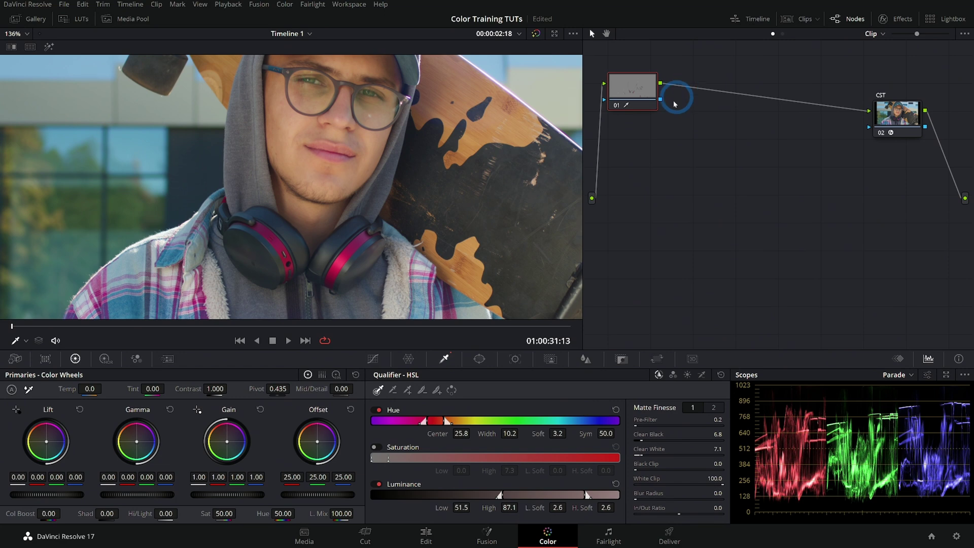
{"action": "left_click", "coordinate": [49, 47]}
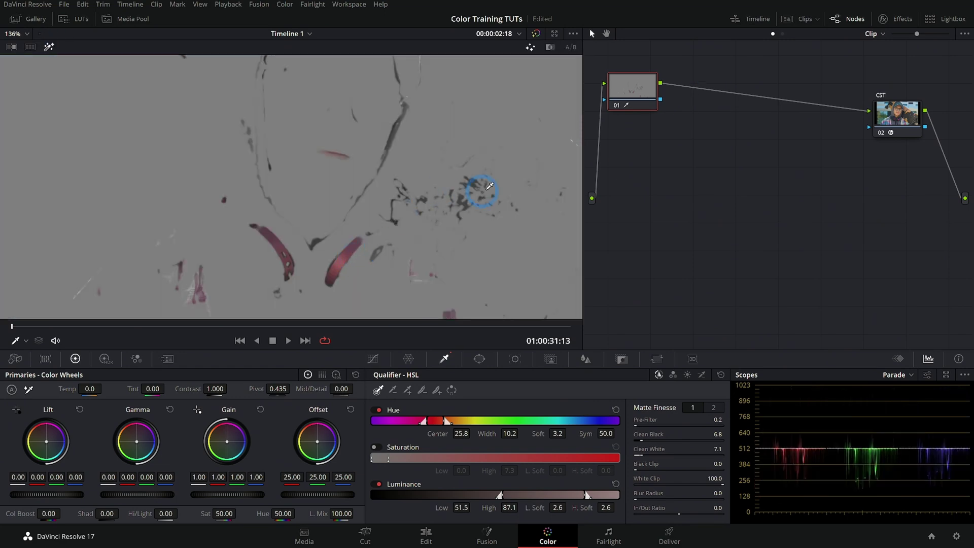
{"action": "left_click", "coordinate": [48, 46]}
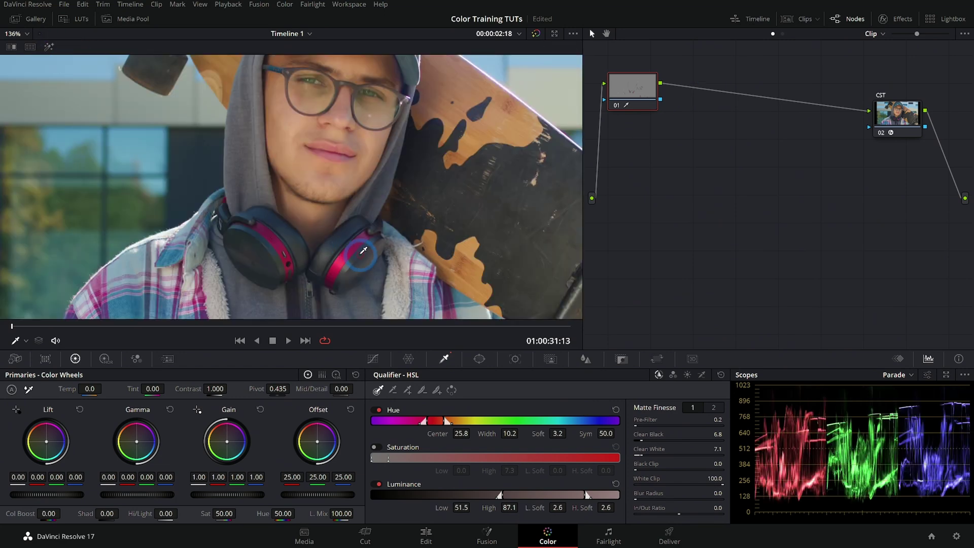
{"action": "mouse_move", "coordinate": [313, 525]}
{"action": "left_mouse_down"}
{"action": "mouse_move", "coordinate": [279, 517]}
{"action": "mouse_move", "coordinate": [315, 517]}
{"action": "left_mouse_up"}
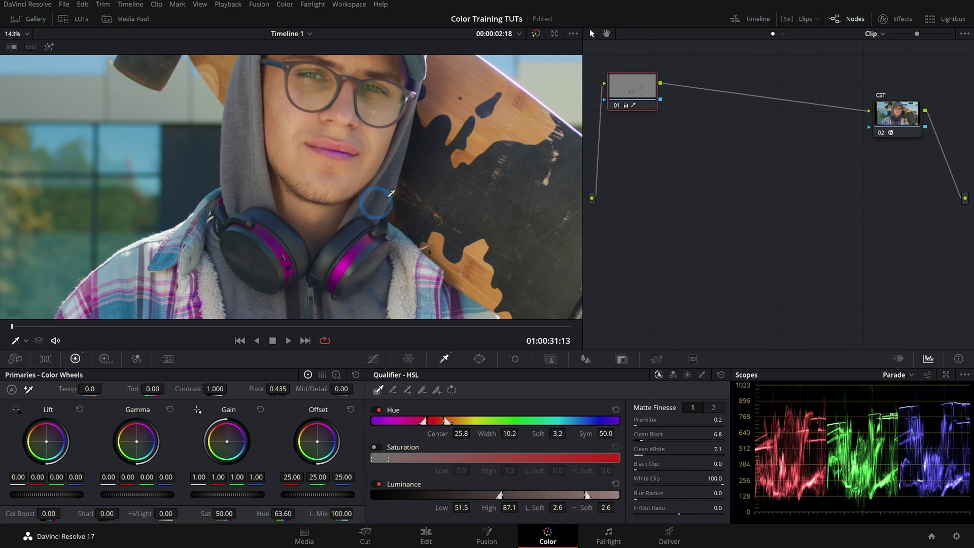
{"action": "left_click_drag", "start_coordinate": [353, 234], "coordinate": [345, 213]}
{"action": "scroll", "coordinate": [463, 169], "scroll_direction": "down", "scroll_amount": 1}
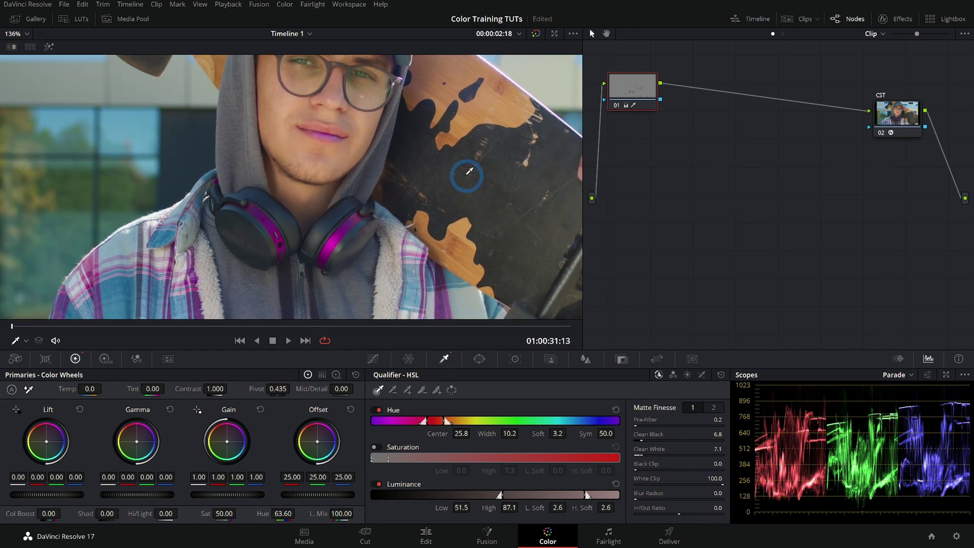
Highlight the key and draw a closed curve window around the colored band of the ear cup nearest the skateboard.
{"action": "left_click", "coordinate": [48, 46]}
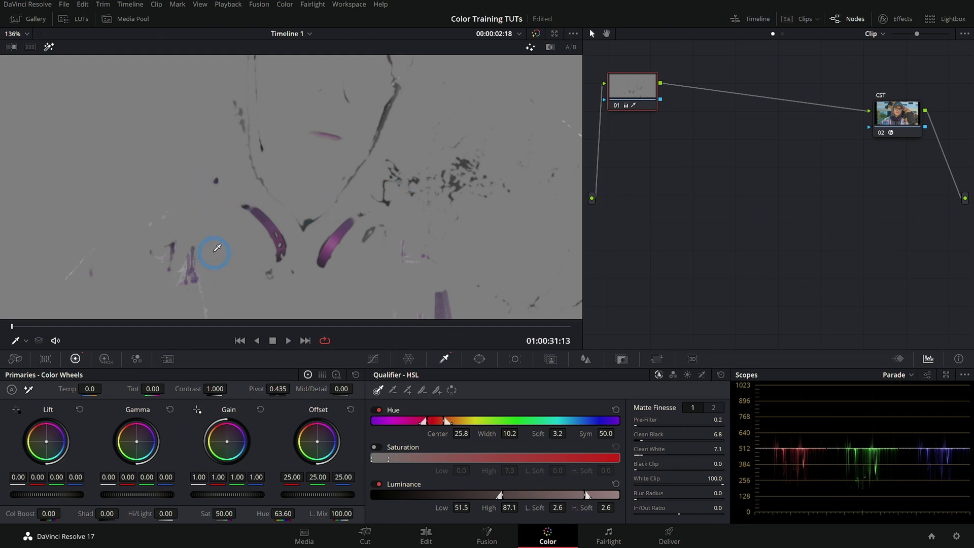
{"action": "scroll", "coordinate": [372, 241], "scroll_direction": "up", "scroll_amount": 5}
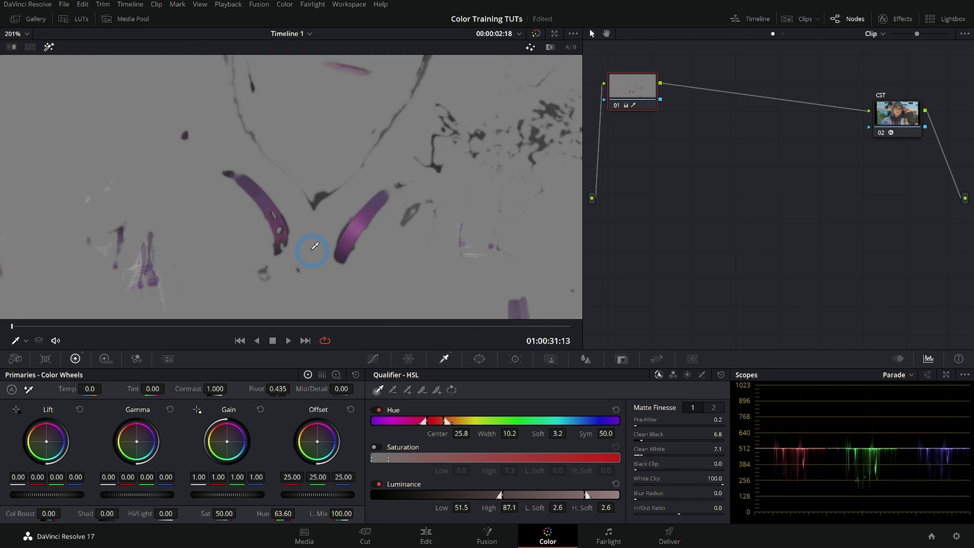
{"action": "left_click", "coordinate": [479, 357]}
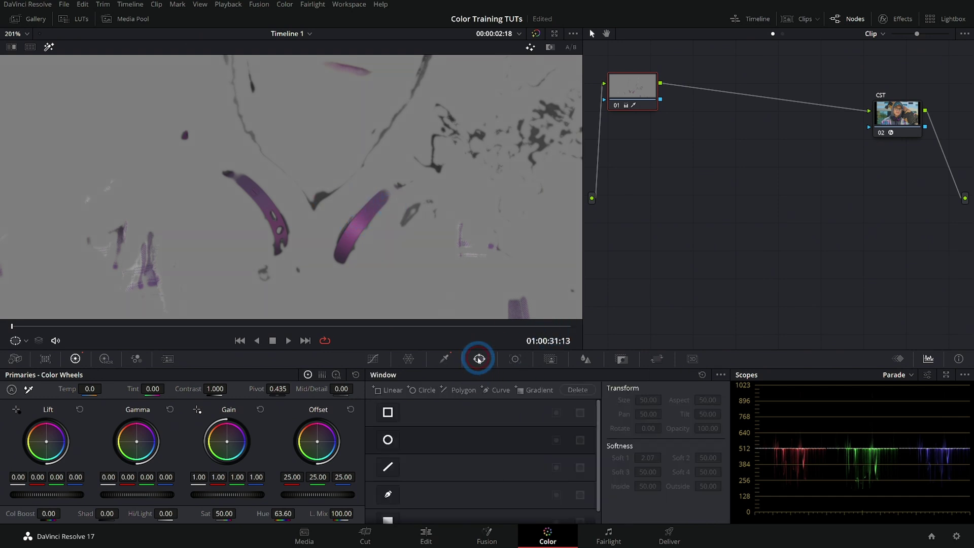
{"action": "left_click", "coordinate": [404, 502]}
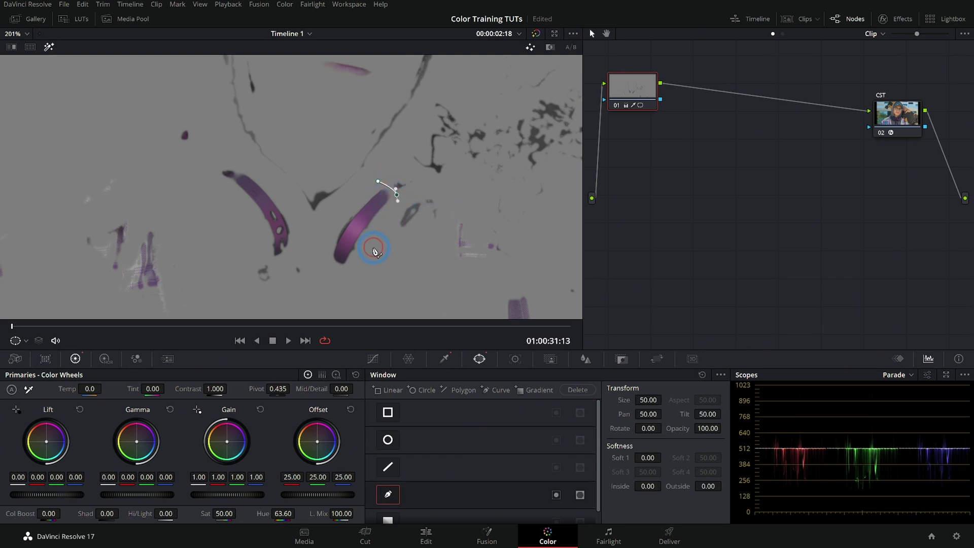
{"action": "left_click", "coordinate": [379, 183]}
Track the window forward through the clip, turn the highlight off and enlarge the window to enclose the full headphone band.
{"action": "key", "text": "ctrl+t"}
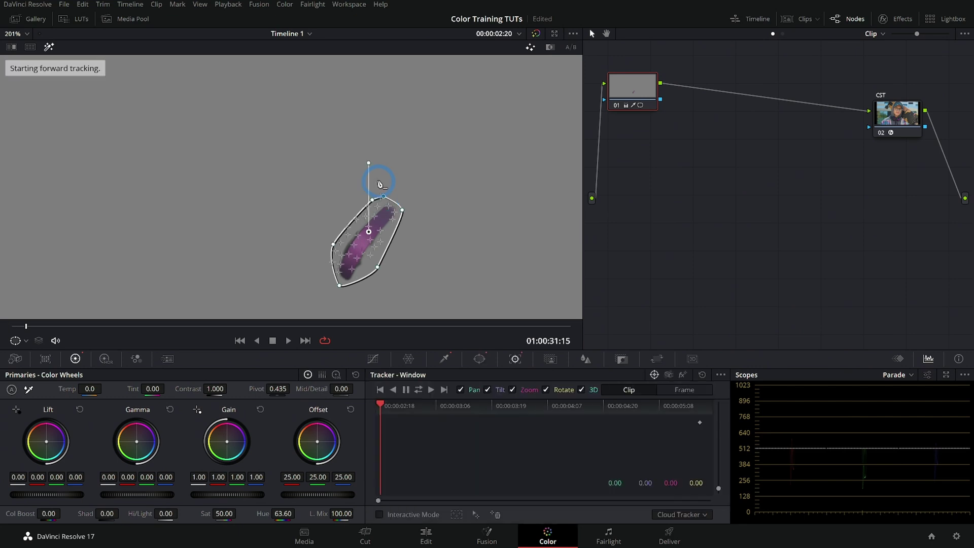
{"action": "left_click", "coordinate": [49, 46]}
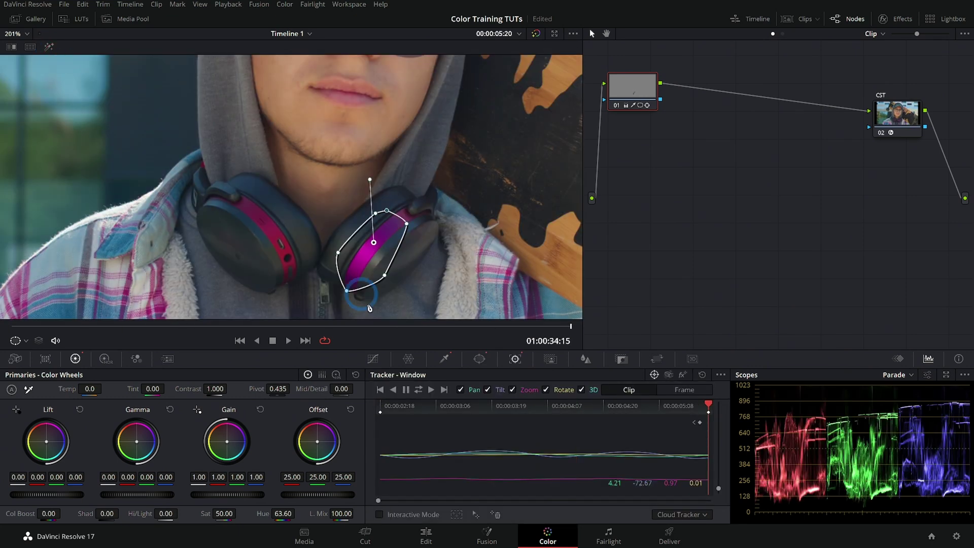
{"action": "left_click", "coordinate": [434, 294]}
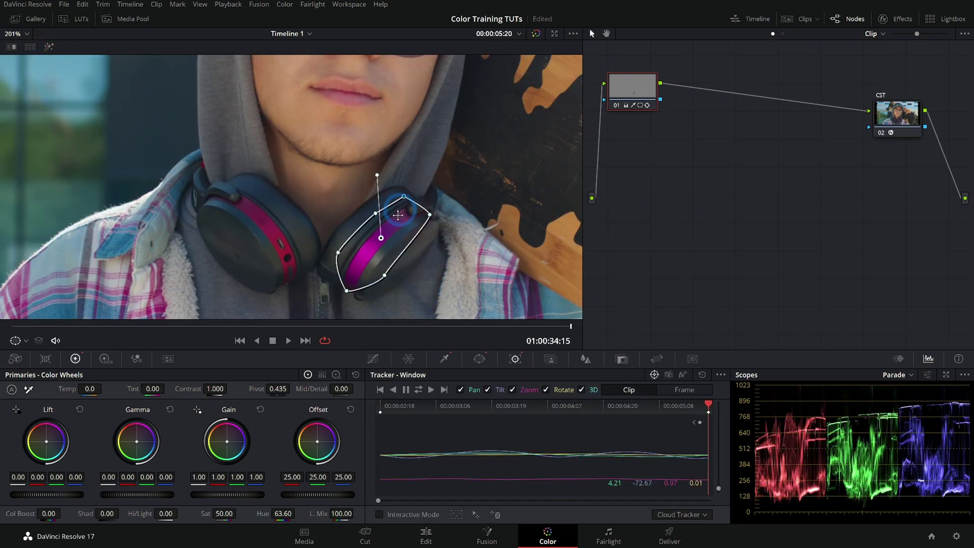
{"action": "left_click", "coordinate": [184, 326]}
{"action": "left_click_drag", "start_coordinate": [184, 327], "coordinate": [12, 326]}
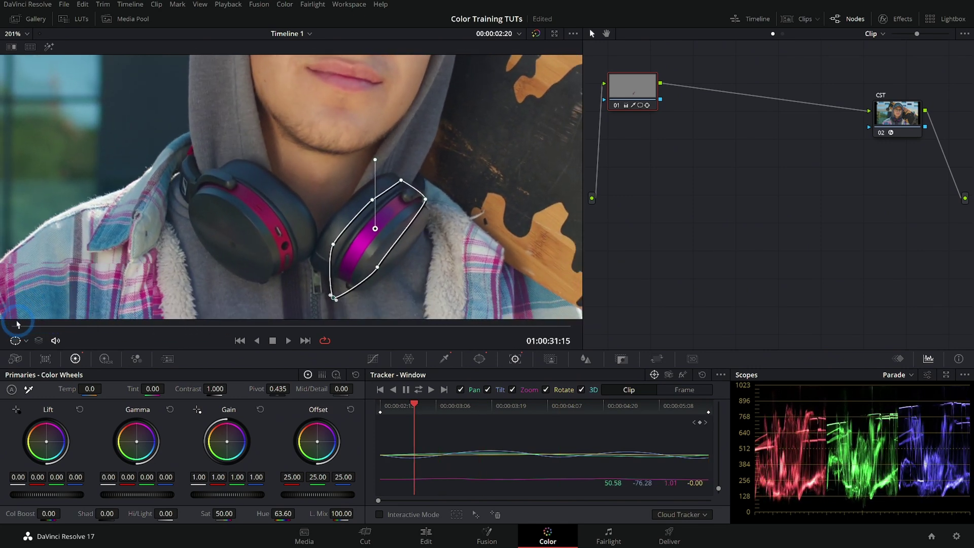
Draw a second closed curve window around the colored band of the other ear cup and track it forward through the clip.
{"action": "left_click", "coordinate": [210, 174]}
{"action": "left_click", "coordinate": [189, 173]}
{"action": "left_click", "coordinate": [218, 153]}
{"action": "left_click", "coordinate": [235, 153]}
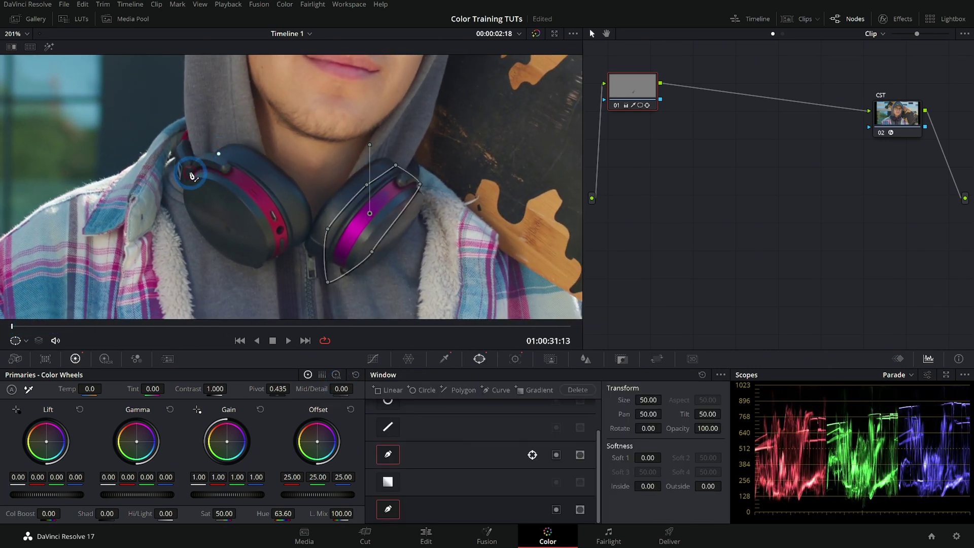
{"action": "left_click", "coordinate": [290, 199]}
{"action": "left_click", "coordinate": [300, 256]}
{"action": "left_click", "coordinate": [266, 271]}
{"action": "left_click", "coordinate": [243, 207]}
{"action": "left_click", "coordinate": [308, 225]}
{"action": "key", "text": "ctrl+t"}
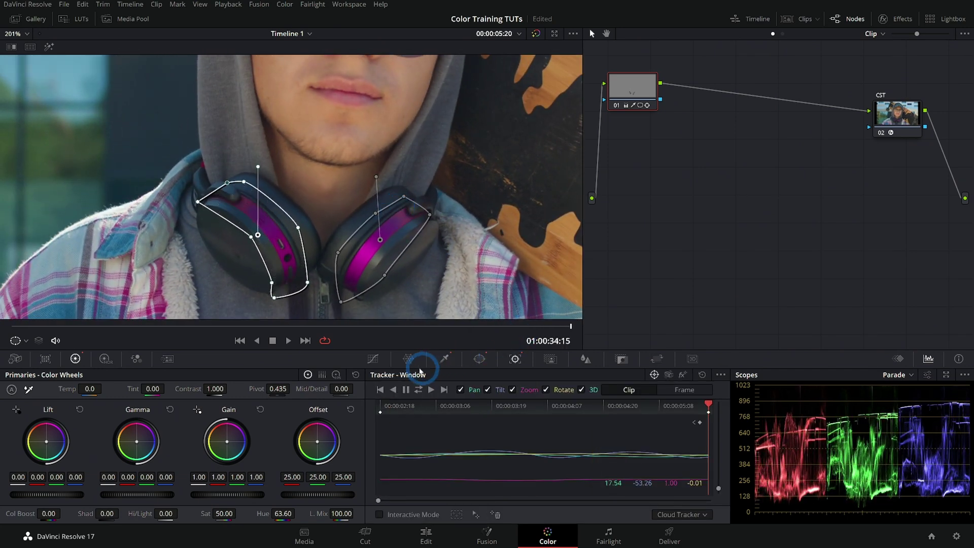
Check the tracked headphone bands on an earlier frame and set node 01's Hue to 22.00.
{"action": "left_click", "coordinate": [375, 359]}
{"action": "scroll", "coordinate": [404, 205], "scroll_direction": "down", "scroll_amount": 1}
{"action": "left_click", "coordinate": [420, 332]}
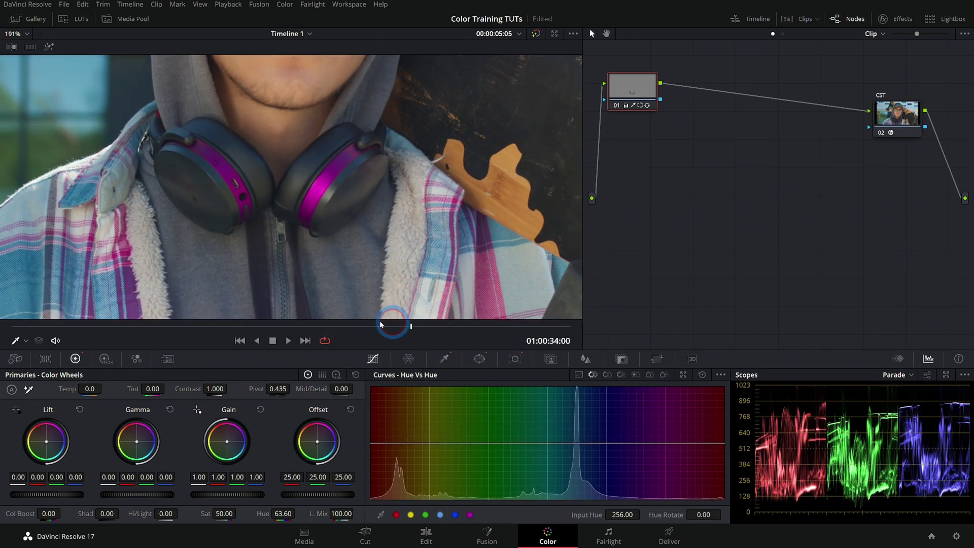
{"action": "left_click_drag", "start_coordinate": [283, 513], "coordinate": [238, 516]}
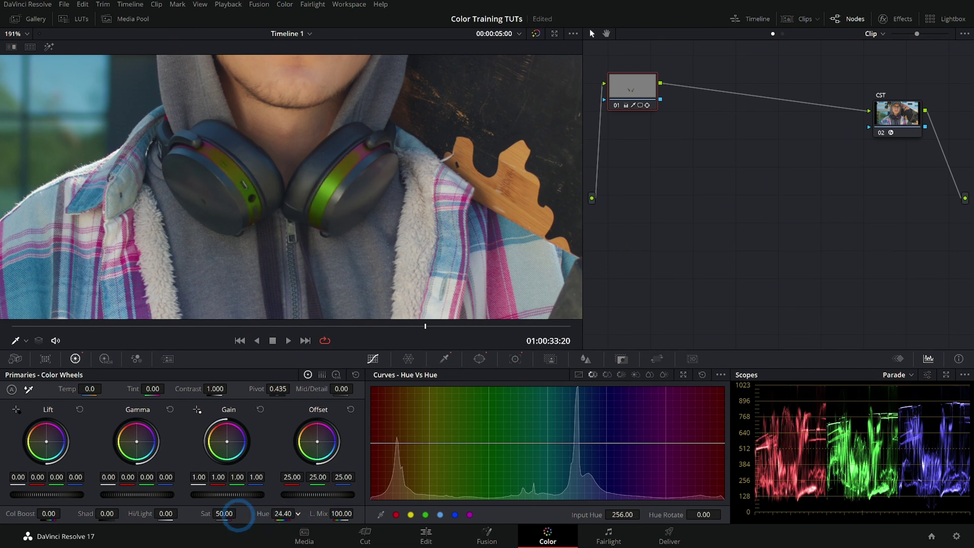
Refine the band key's Hue range in the HSL qualifier to Center 22.9, Width 13.6 and Soft 2.6.
{"action": "scroll", "coordinate": [278, 181], "scroll_direction": "up", "scroll_amount": 5}
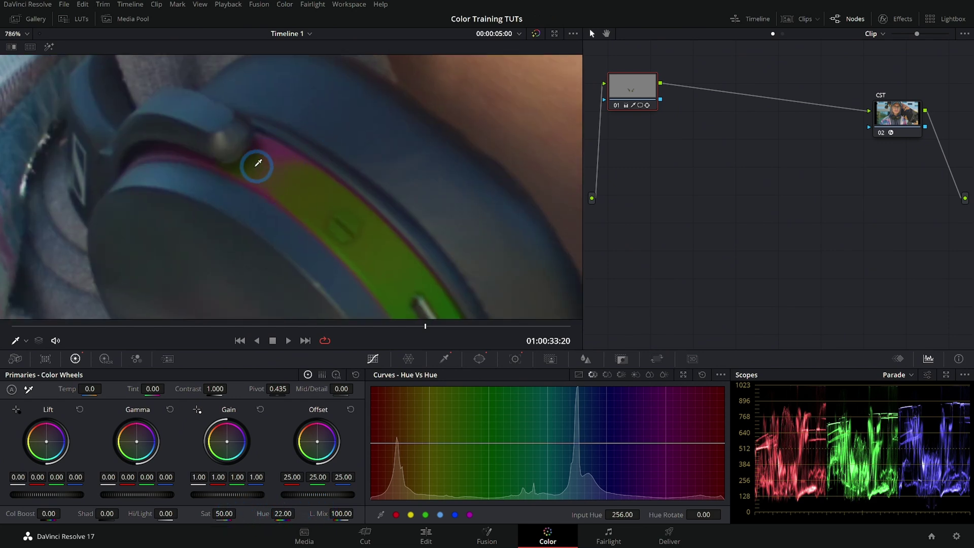
{"action": "left_click", "coordinate": [445, 360]}
{"action": "left_click_drag", "start_coordinate": [479, 434], "coordinate": [527, 435]}
{"action": "left_click_drag", "start_coordinate": [459, 434], "coordinate": [451, 439]}
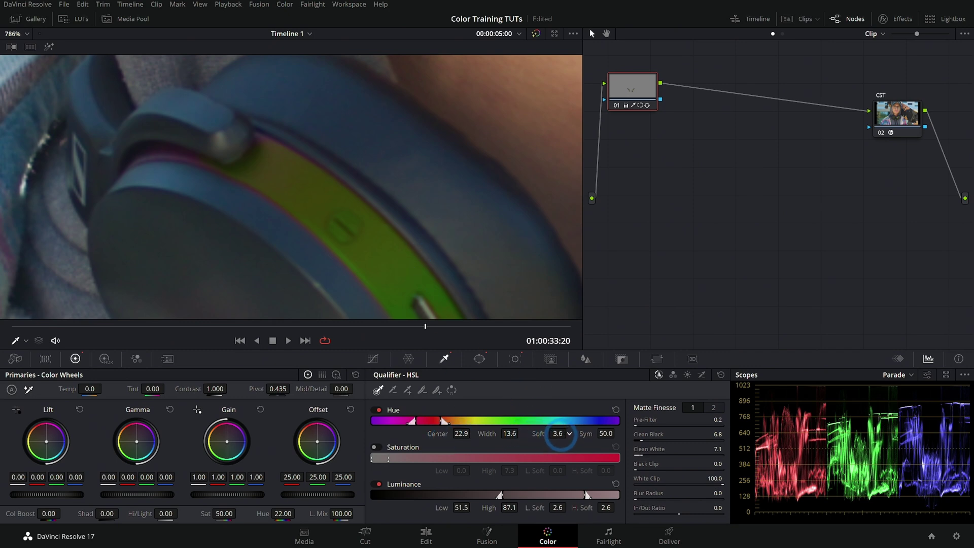
{"action": "left_click_drag", "start_coordinate": [561, 433], "coordinate": [550, 434]}
Sample missed tones on the headphone band with the add-color picker, widening the key to Hue Center 25.3 and Width 18.4.
{"action": "scroll", "coordinate": [359, 279], "scroll_direction": "down", "scroll_amount": 6}
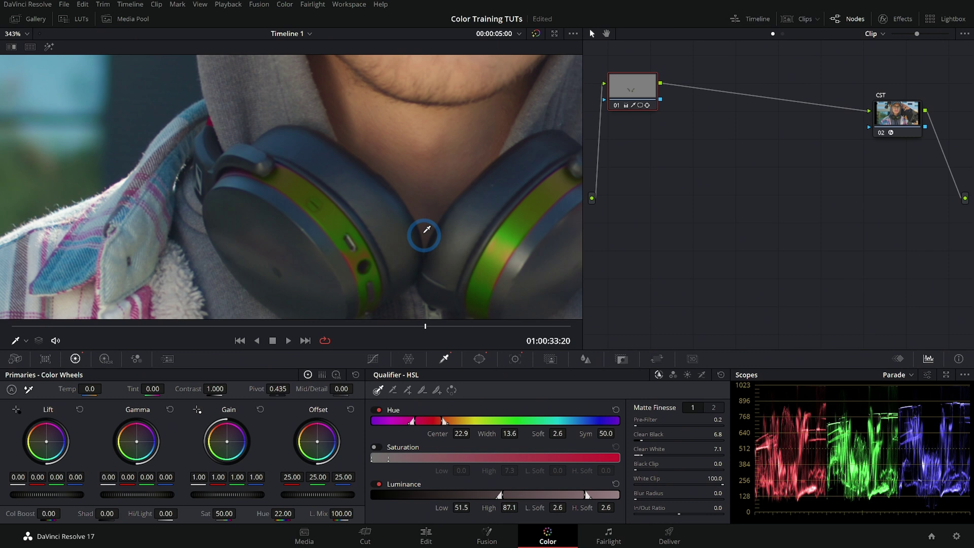
{"action": "left_click_drag", "start_coordinate": [424, 235], "coordinate": [280, 179]}
{"action": "scroll", "coordinate": [305, 230], "scroll_direction": "up", "scroll_amount": 2}
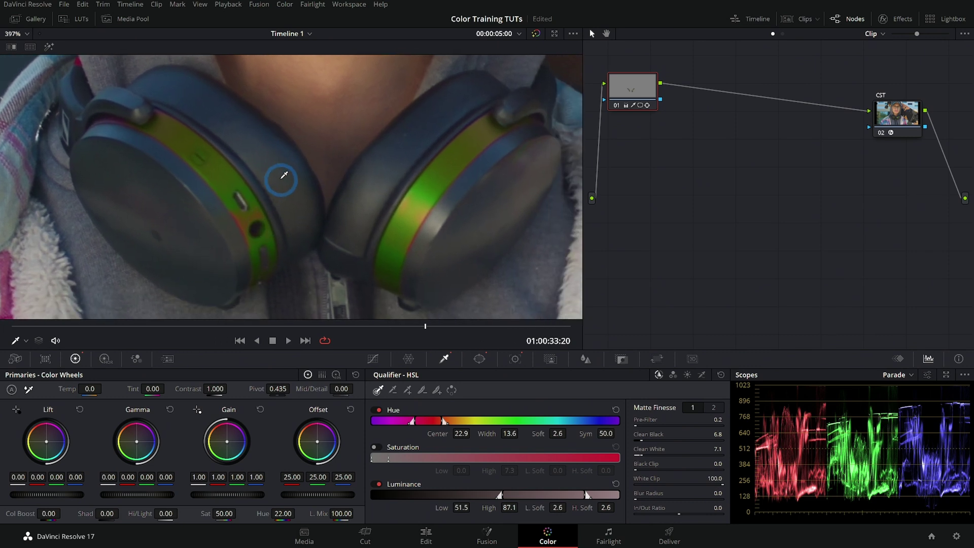
{"action": "scroll", "coordinate": [278, 218], "scroll_direction": "up", "scroll_amount": 7}
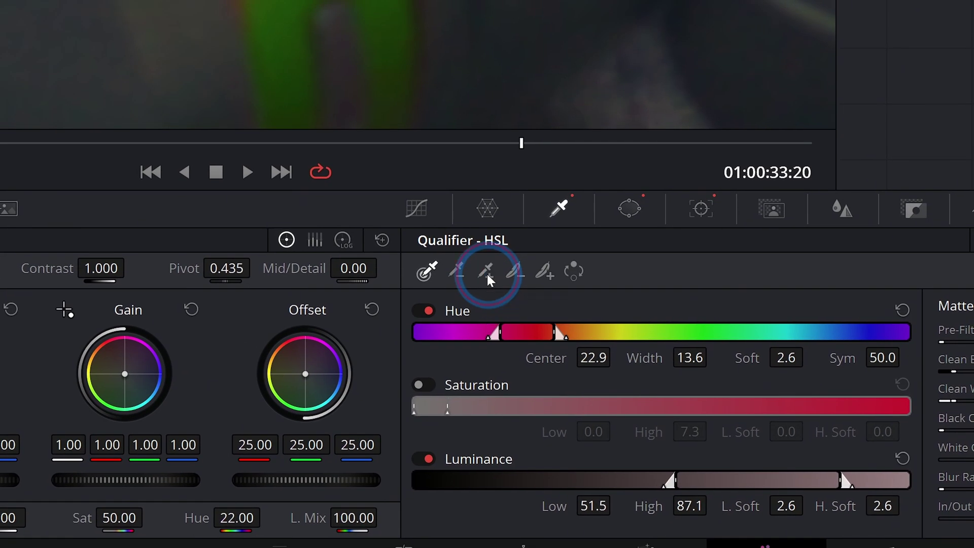
{"action": "left_click", "coordinate": [487, 277]}
{"action": "left_click", "coordinate": [479, 278]}
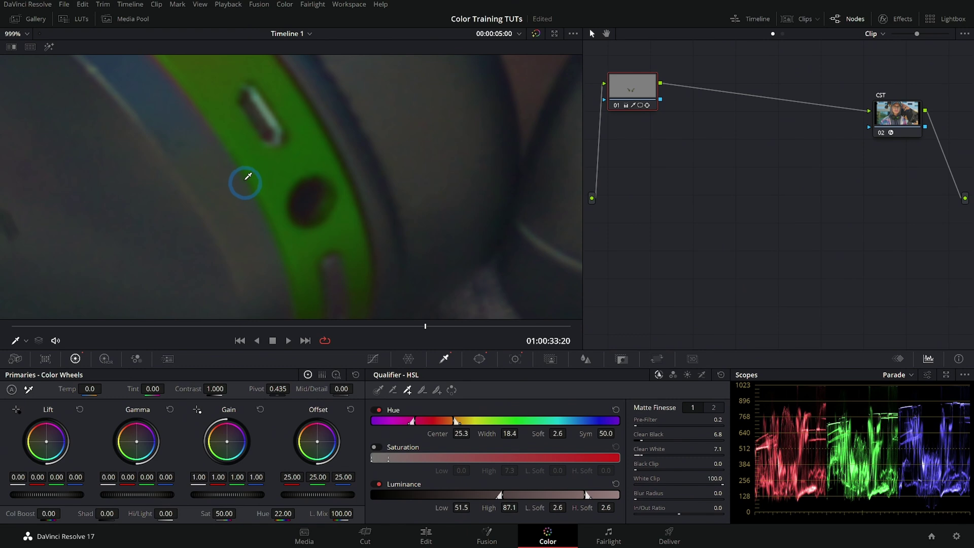
{"action": "scroll", "coordinate": [177, 118], "scroll_direction": "up", "scroll_amount": 2}
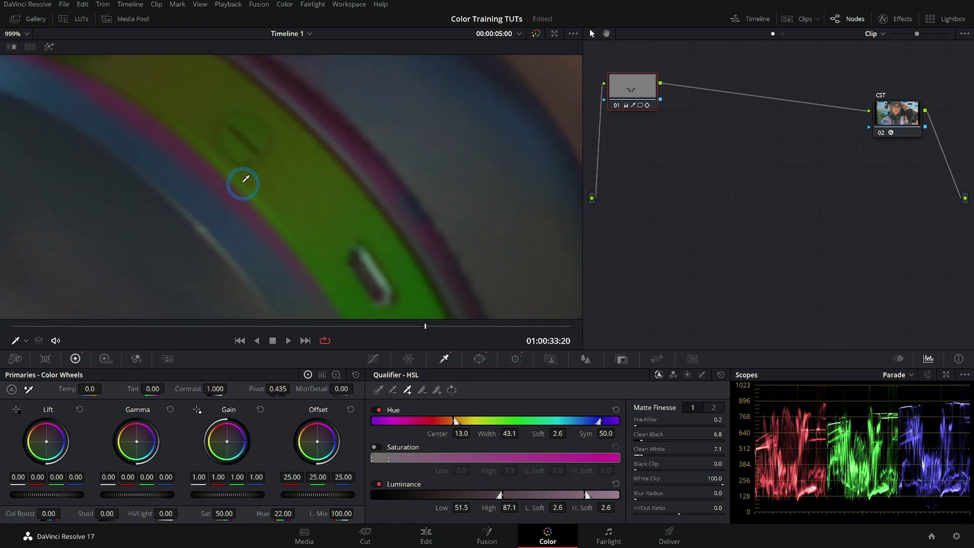
{"action": "scroll", "coordinate": [246, 179], "scroll_direction": "down", "scroll_amount": 5}
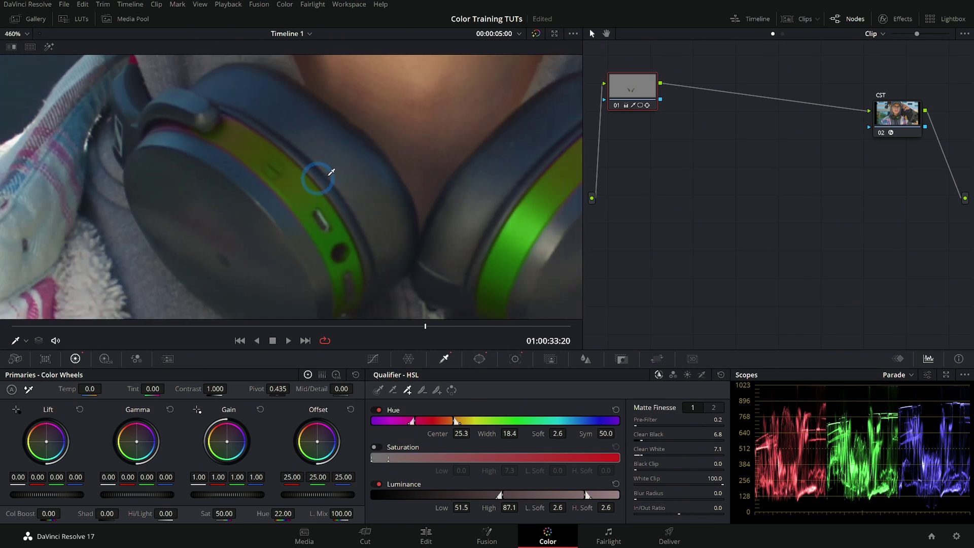
Check the highlighted key, then compare the recolored headphone bands with node 01 disabled and enabled.
{"action": "left_click", "coordinate": [49, 47]}
{"action": "left_click", "coordinate": [49, 47]}
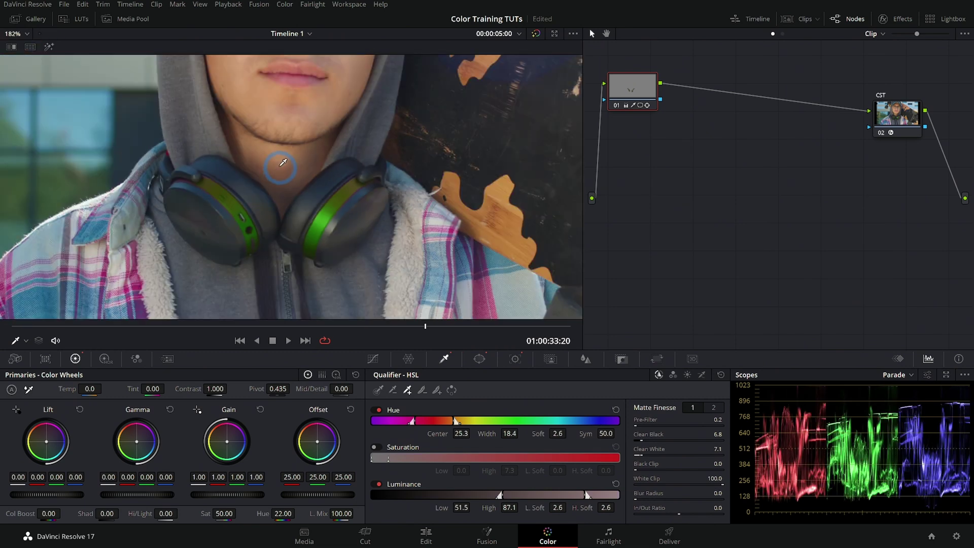
{"action": "scroll", "coordinate": [355, 183], "scroll_direction": "down", "scroll_amount": 3}
{"action": "left_click", "coordinate": [667, 82]}
{"action": "left_click", "coordinate": [617, 106]}
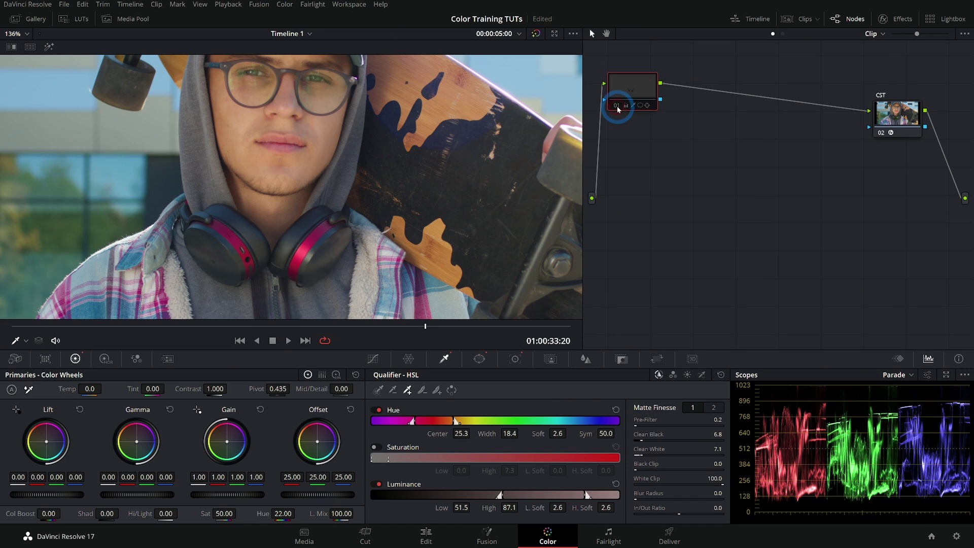
{"action": "left_click", "coordinate": [616, 106]}
{"action": "scroll", "coordinate": [407, 177], "scroll_direction": "down", "scroll_amount": 1}
{"action": "scroll", "coordinate": [407, 176], "scroll_direction": "down", "scroll_amount": 3}
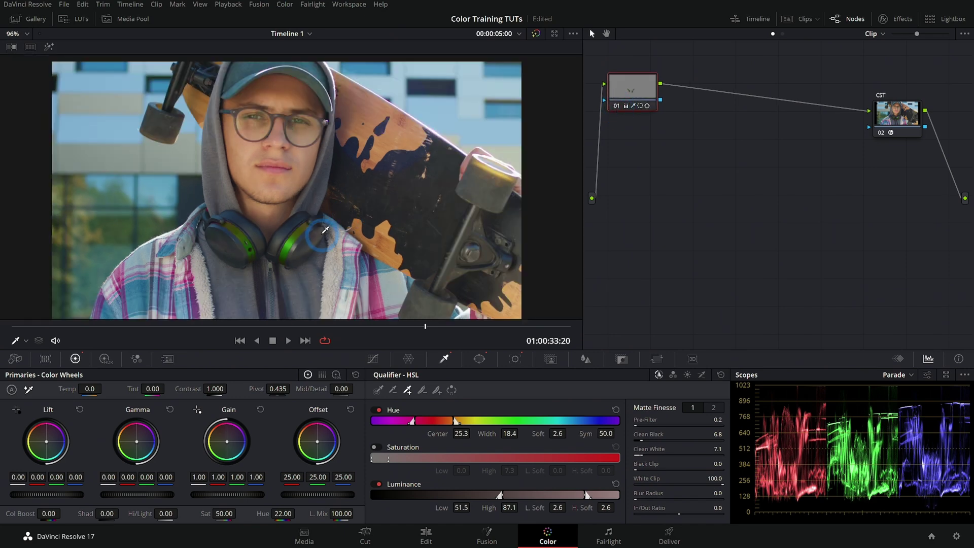
{"action": "left_click", "coordinate": [374, 360]}
{"action": "left_click", "coordinate": [407, 360]}
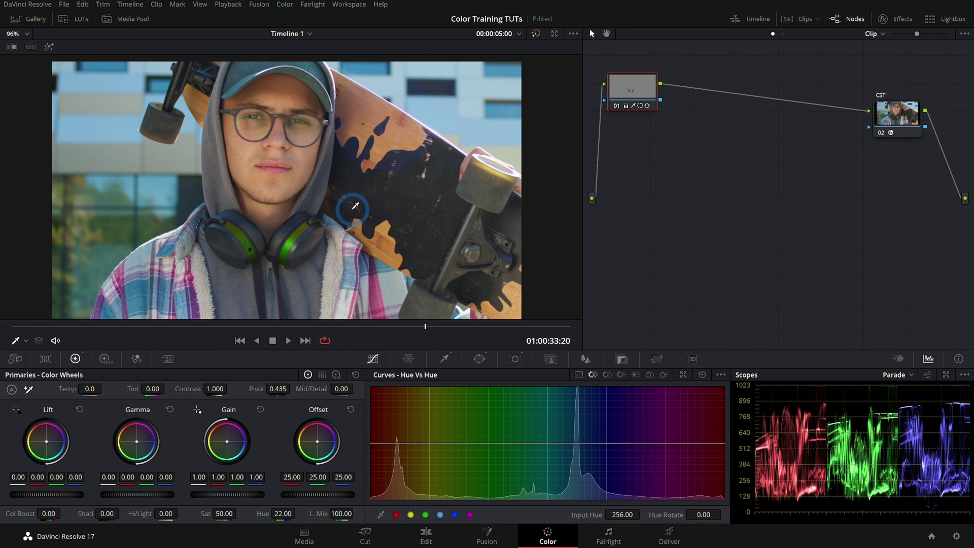
{"action": "left_click", "coordinate": [444, 358]}
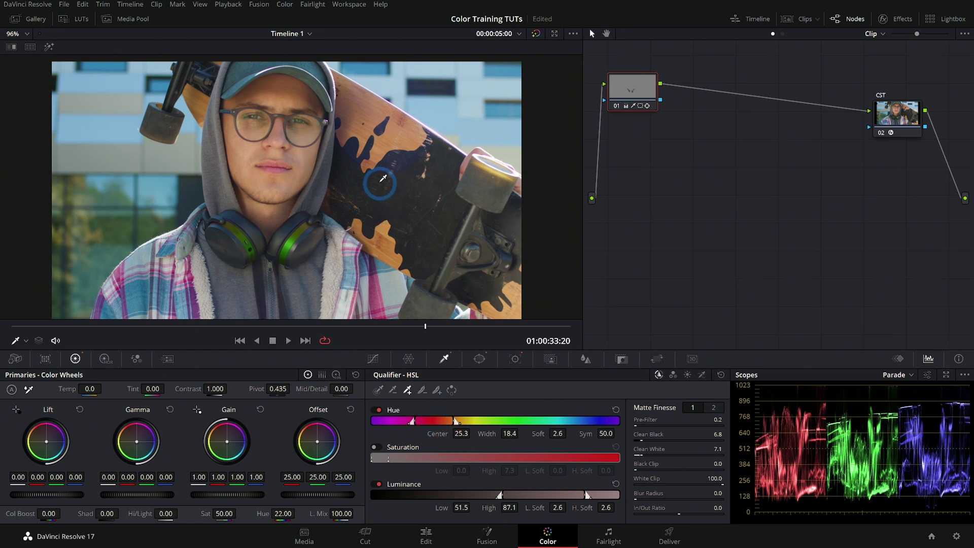
{"action": "scroll", "coordinate": [381, 178], "scroll_direction": "down", "scroll_amount": 2}
{"action": "scroll", "coordinate": [331, 211], "scroll_direction": "up", "scroll_amount": 1}
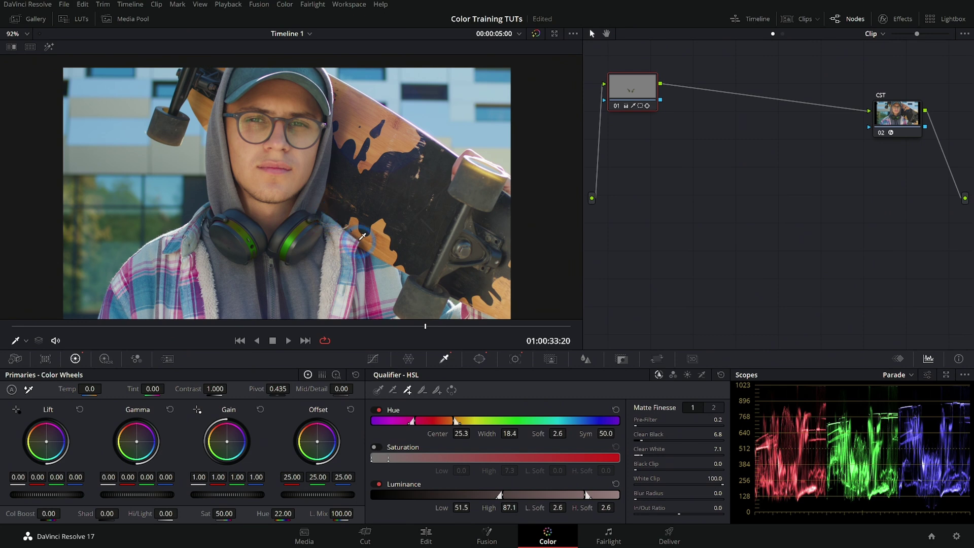
Reset node 01 and key the face's skin tones with the HSL qualifier, setting Hue Center 54.2, Width 37.8 and Soft 3.2.
{"action": "key", "text": "shift+Home"}
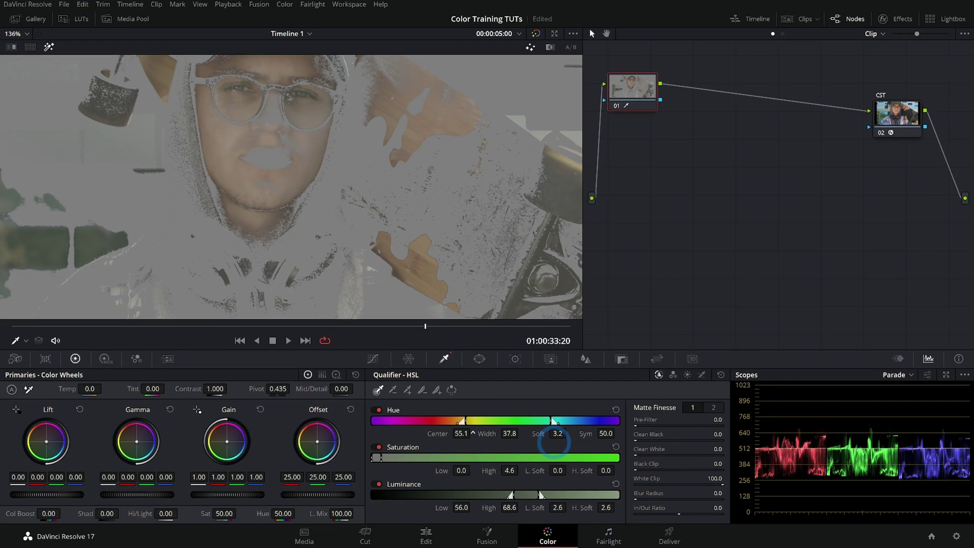
{"action": "left_click_drag", "start_coordinate": [554, 442], "coordinate": [548, 442]}
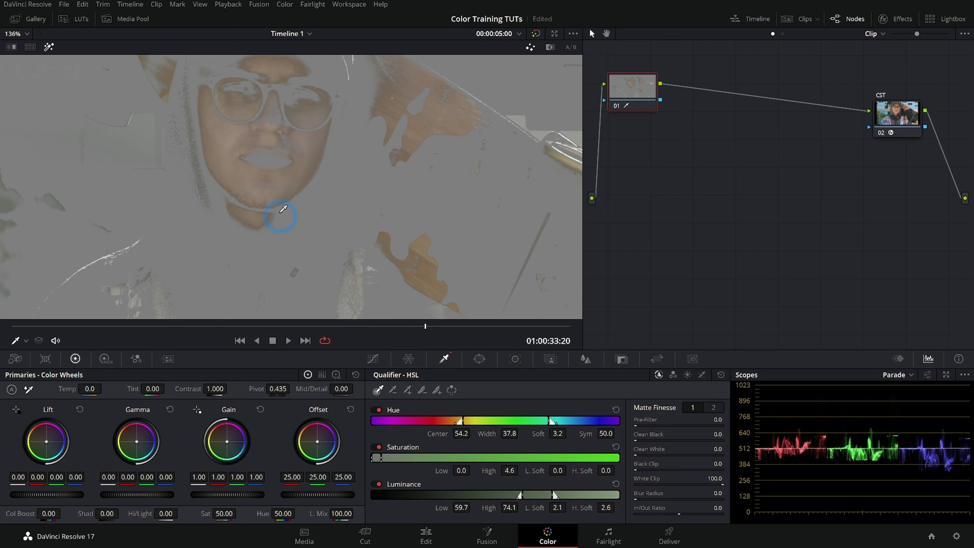
{"action": "mouse_move", "coordinate": [282, 218]}
{"action": "left_mouse_down"}
{"action": "mouse_move", "coordinate": [274, 154]}
{"action": "mouse_move", "coordinate": [300, 238]}
{"action": "mouse_move", "coordinate": [287, 136]}
{"action": "left_mouse_up"}
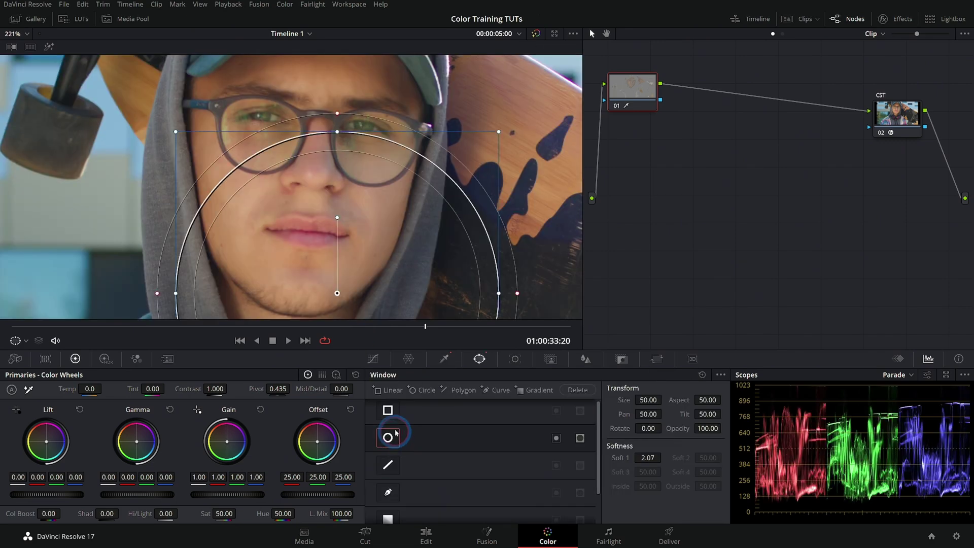
Fit a circle window as an oval around the face and track it in both directions through the clip.
{"action": "scroll", "coordinate": [362, 178], "scroll_direction": "down", "scroll_amount": 2}
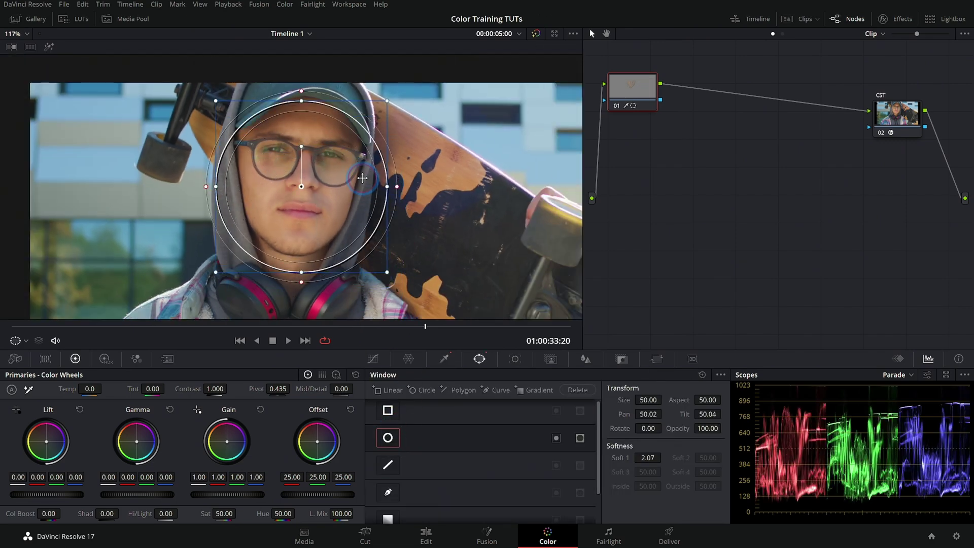
{"action": "left_click_drag", "start_coordinate": [387, 186], "coordinate": [366, 175]}
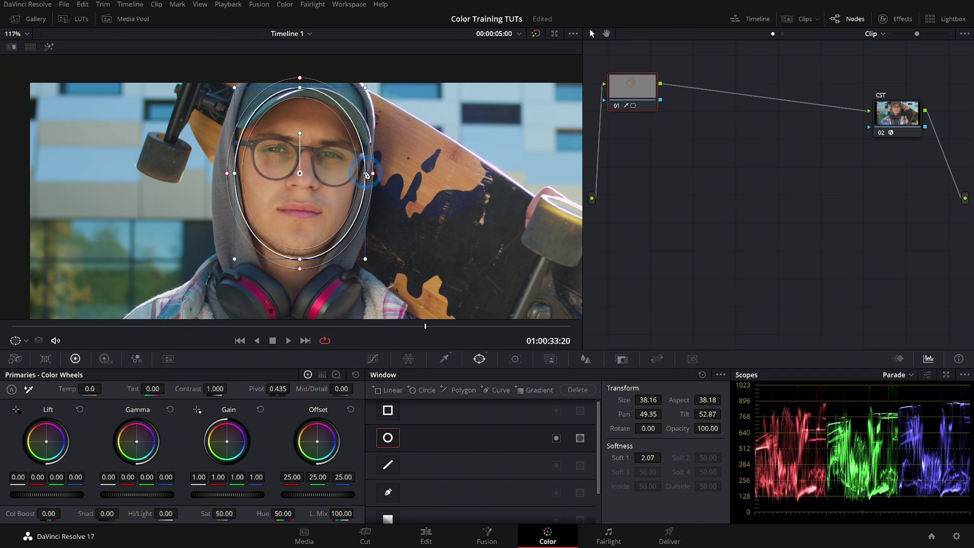
{"action": "left_click", "coordinate": [515, 359]}
{"action": "left_click", "coordinate": [418, 389]}
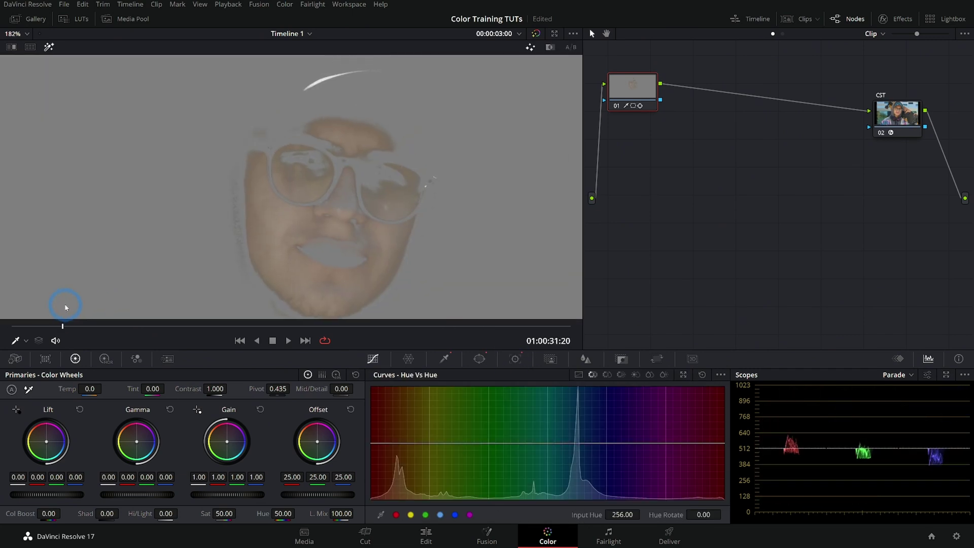
Check the face key across the clip, turn the highlight off and set node 01's Mid/Detail to 47.50.
{"action": "left_click_drag", "start_coordinate": [65, 304], "coordinate": [384, 327]}
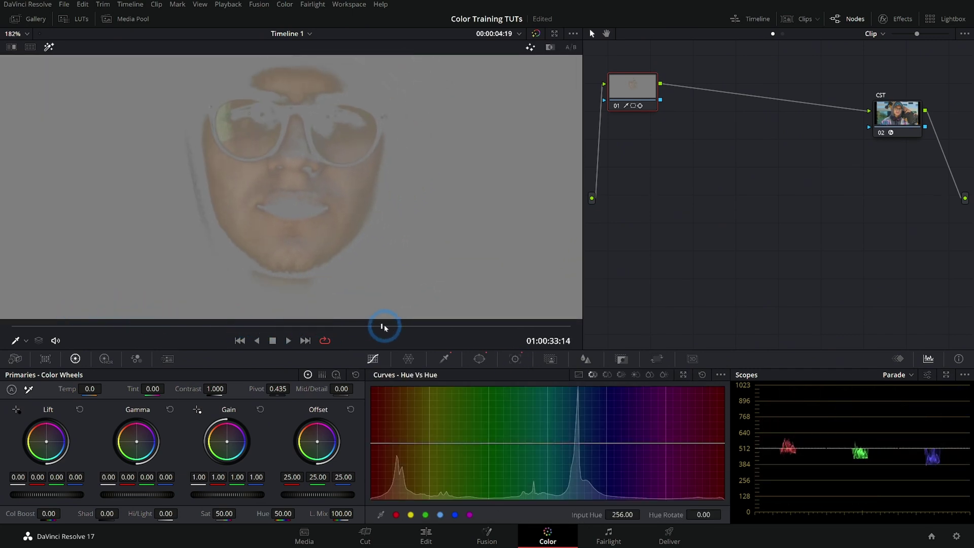
{"action": "left_click", "coordinate": [51, 49]}
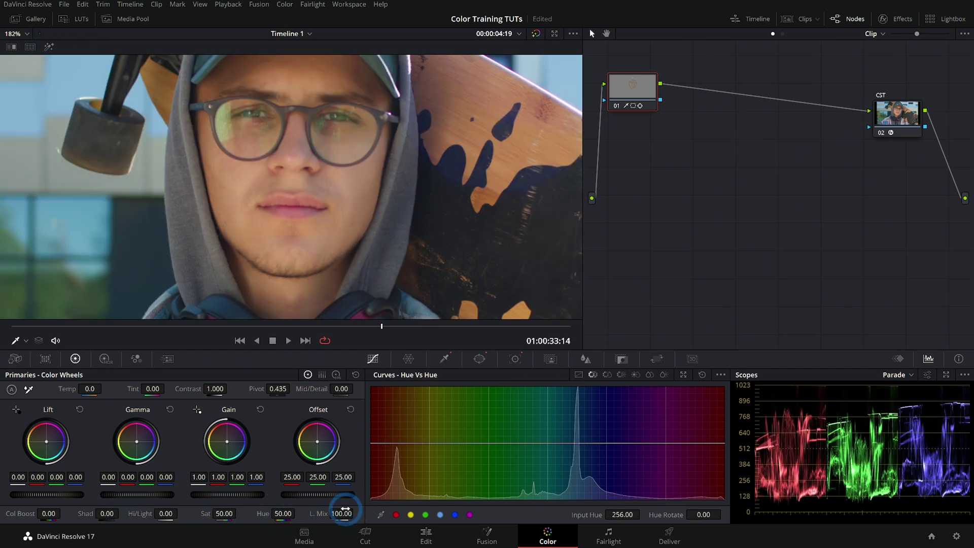
{"action": "left_click_drag", "start_coordinate": [342, 389], "coordinate": [561, 379]}
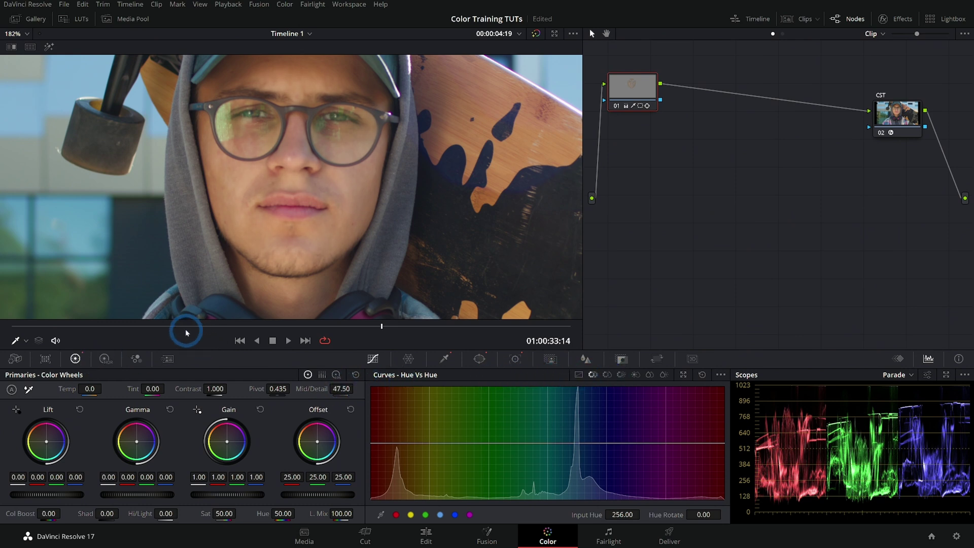
Compare the face with node 01 disabled and enabled on another frame and examine the highlighted skin key.
{"action": "left_click_drag", "start_coordinate": [185, 329], "coordinate": [439, 330]}
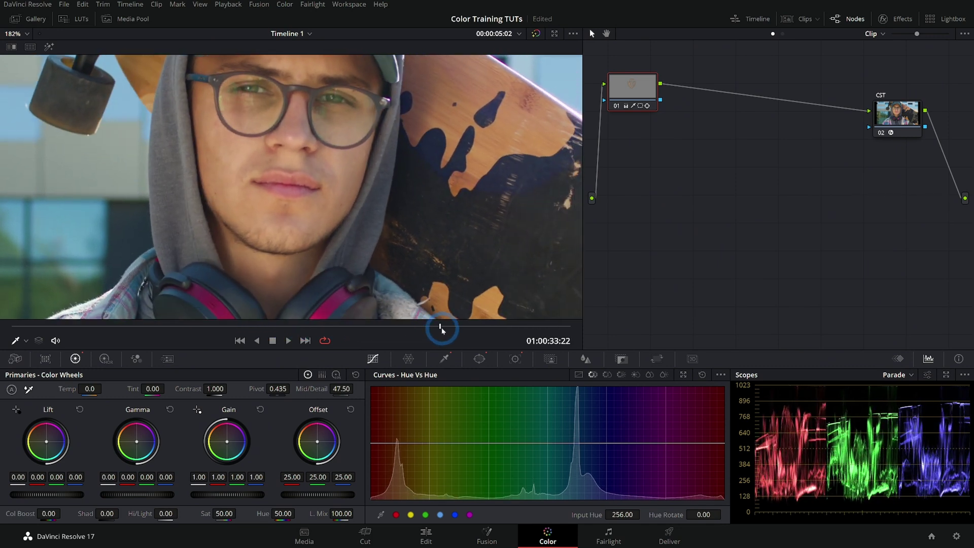
{"action": "left_click", "coordinate": [618, 110]}
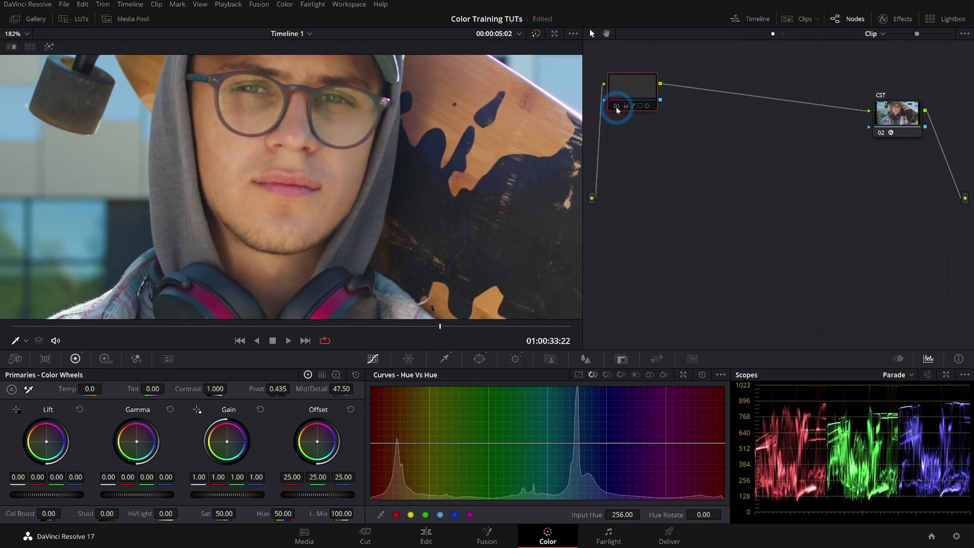
{"action": "left_click", "coordinate": [443, 359]}
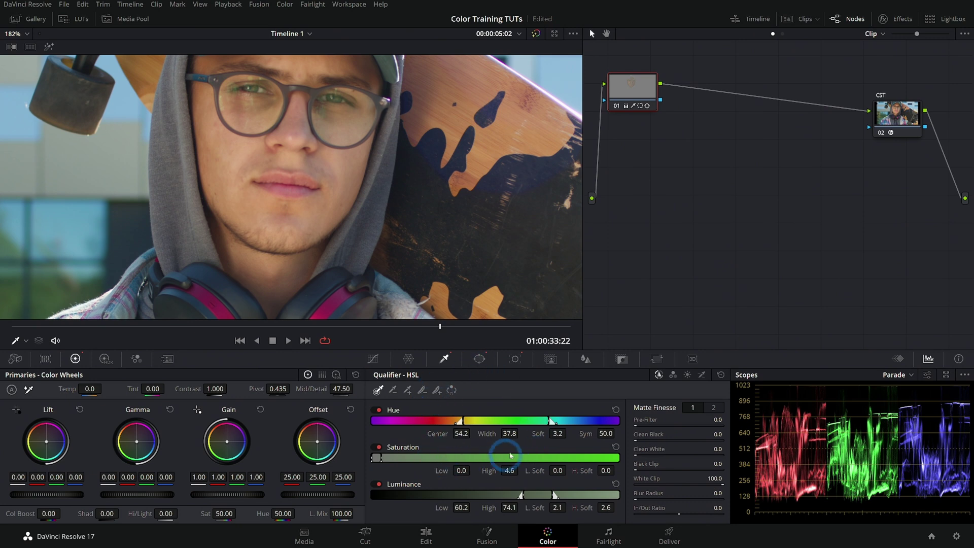
{"action": "left_click", "coordinate": [48, 47]}
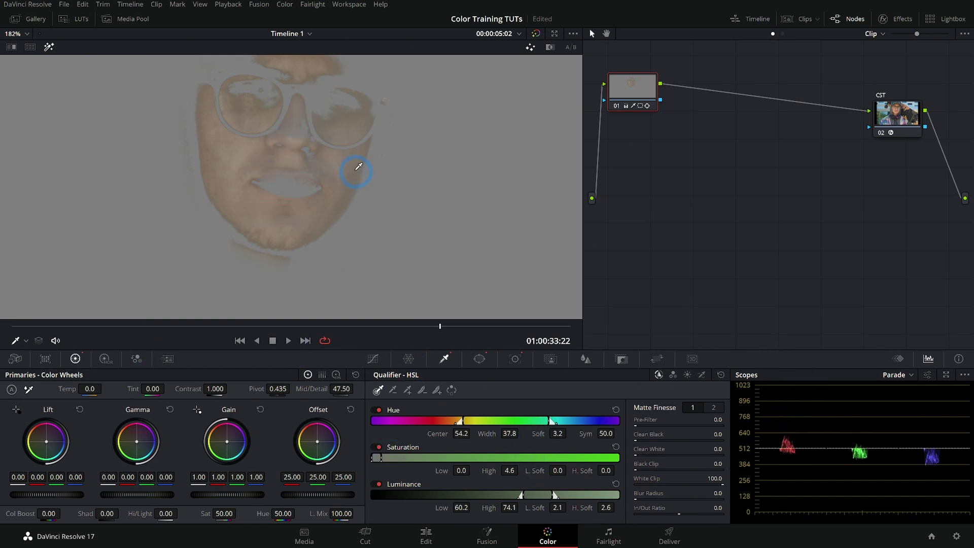
Turn the highlight off and shape a gentle S-curve on node 01's linked custom curves, lifting the highlights and lowering the shadows.
{"action": "left_click", "coordinate": [373, 359]}
{"action": "left_click", "coordinate": [593, 376]}
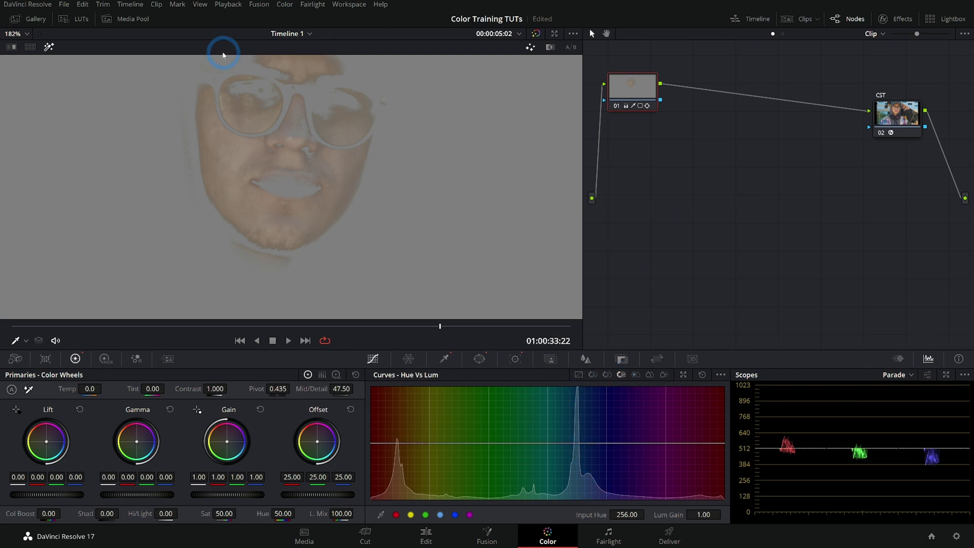
{"action": "key", "text": "shift+h"}
{"action": "left_click", "coordinate": [578, 375]}
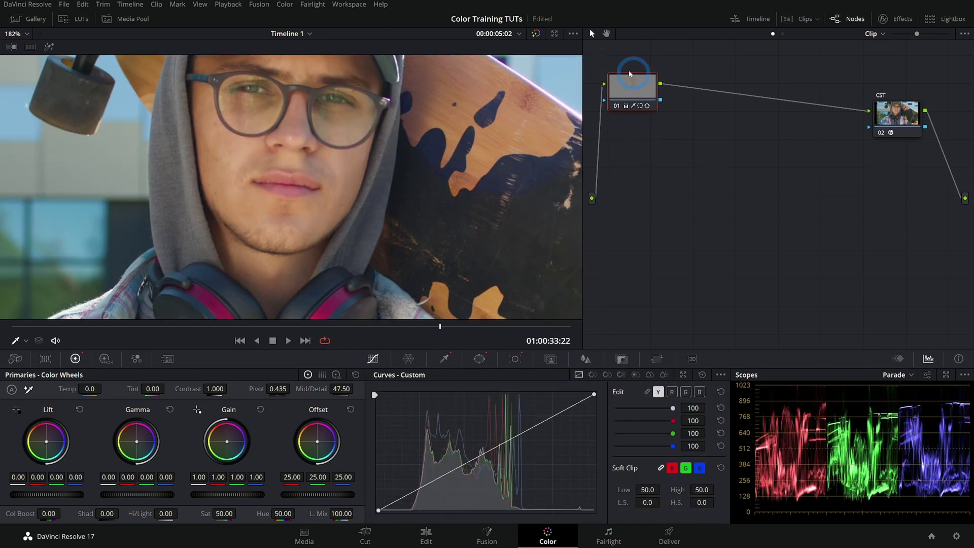
{"action": "left_click", "coordinate": [647, 392]}
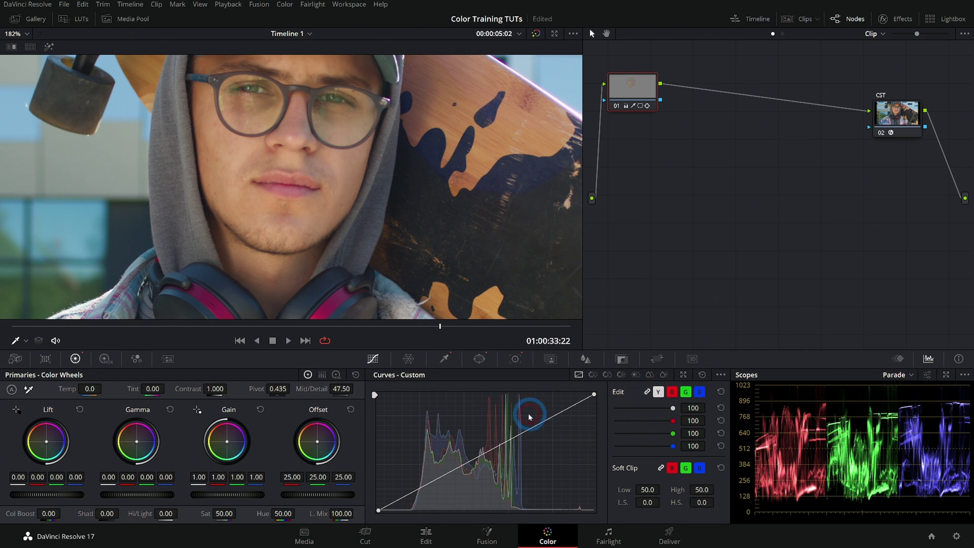
{"action": "left_click_drag", "start_coordinate": [537, 426], "coordinate": [534, 423]}
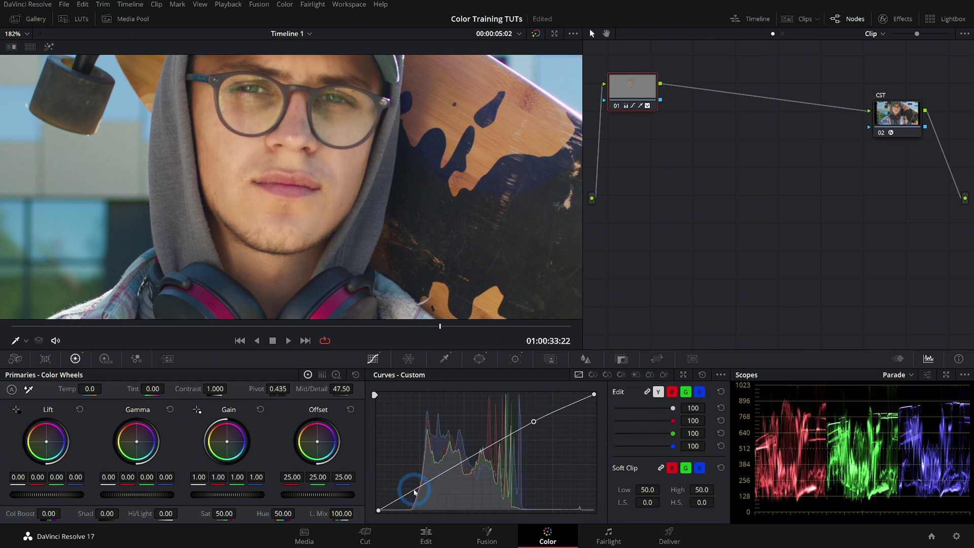
{"action": "left_click_drag", "start_coordinate": [414, 490], "coordinate": [414, 500]}
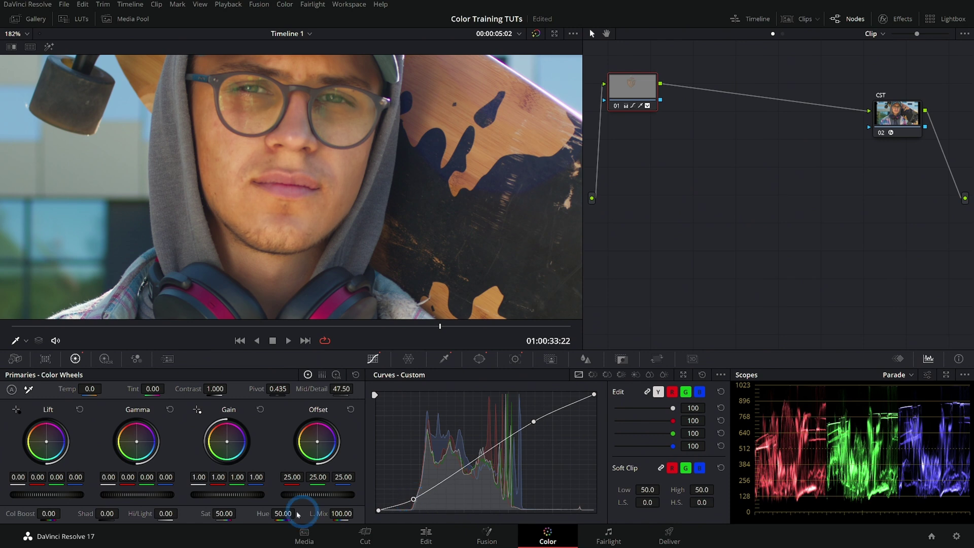
Set node 01's saturation to 40.60 and compare the face with the node disabled and enabled.
{"action": "left_click_drag", "start_coordinate": [224, 513], "coordinate": [205, 513]}
{"action": "scroll", "coordinate": [350, 162], "scroll_direction": "down", "scroll_amount": 2}
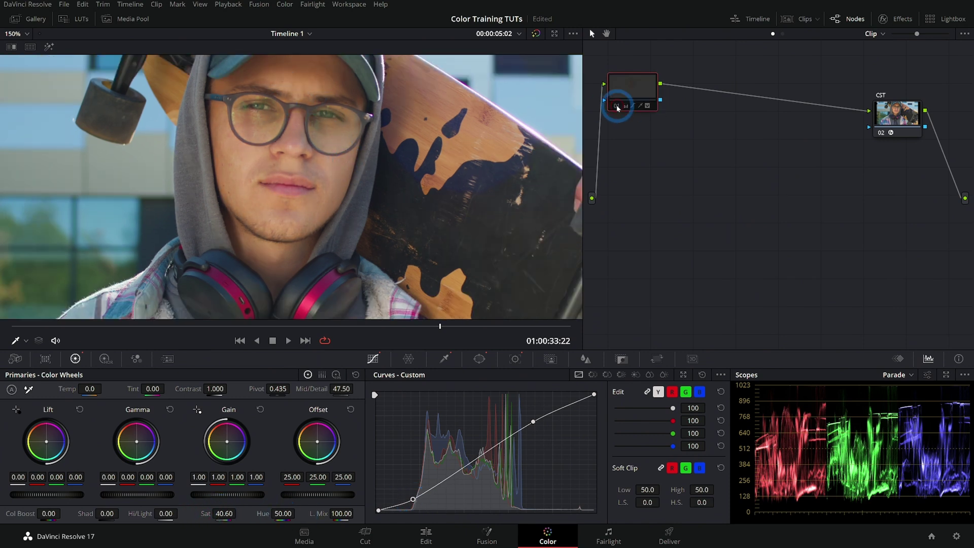
{"action": "scroll", "coordinate": [328, 183], "scroll_direction": "down", "scroll_amount": 1}
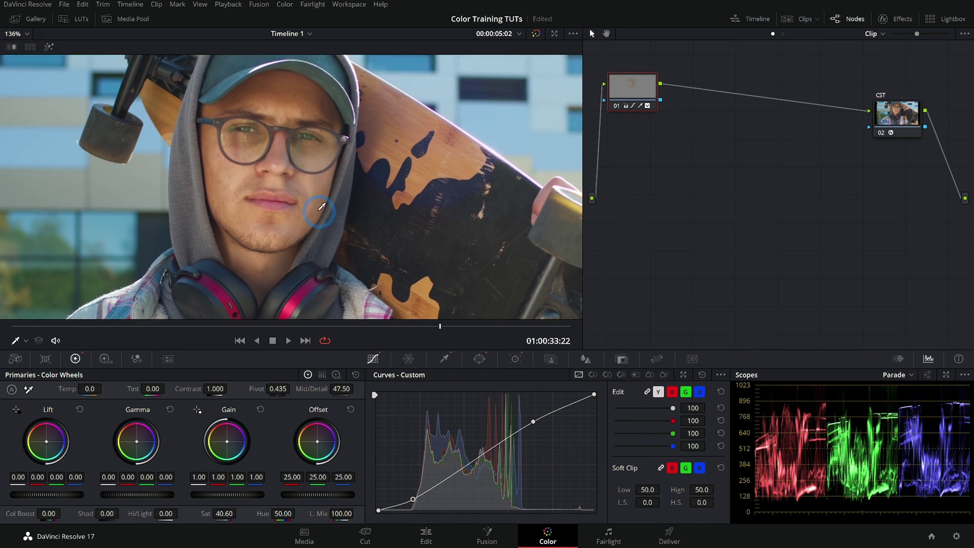
{"action": "scroll", "coordinate": [321, 206], "scroll_direction": "down", "scroll_amount": 1}
Return to the HSL qualifier and reset all grades, the key and the window on node 01.
{"action": "left_click", "coordinate": [321, 206]}
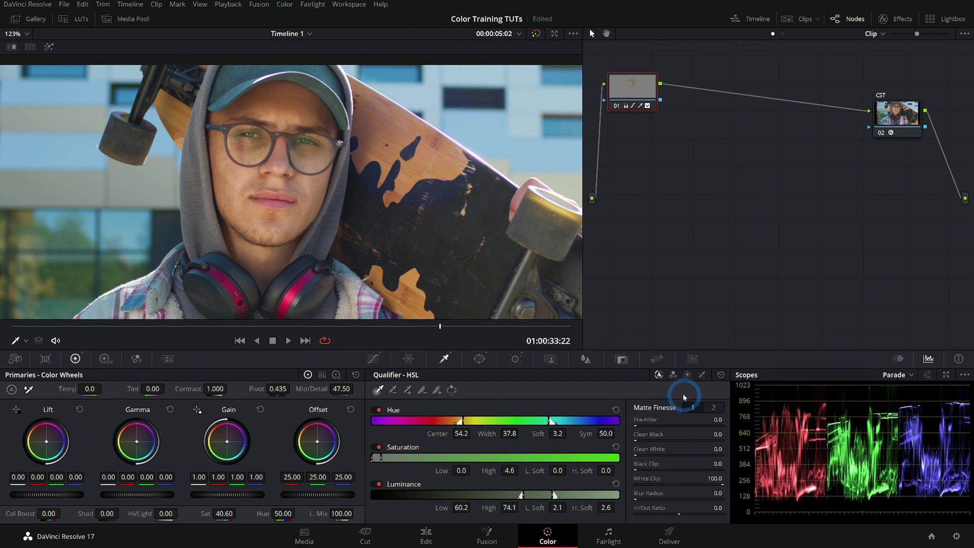
{"action": "key", "text": "shift+Home"}
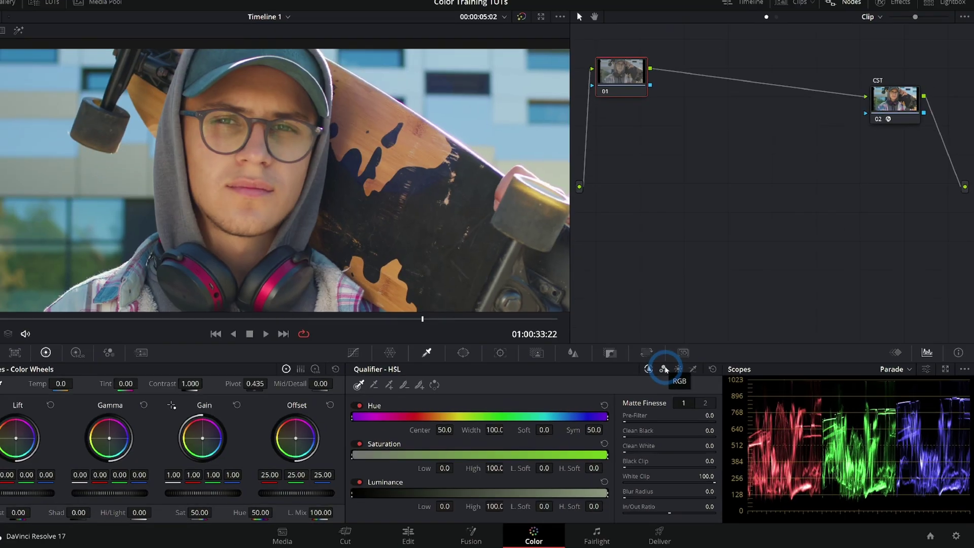
{"action": "left_click", "coordinate": [485, 278]}
{"action": "left_click", "coordinate": [454, 278]}
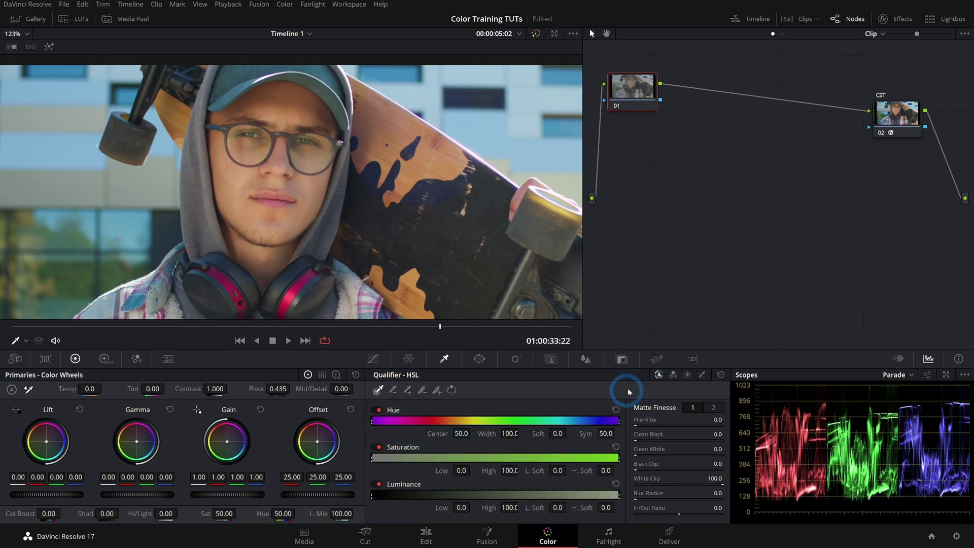
Go through the RGB and LUM qualifier modes and switch the qualifier to 3D.
{"action": "left_click", "coordinate": [673, 374]}
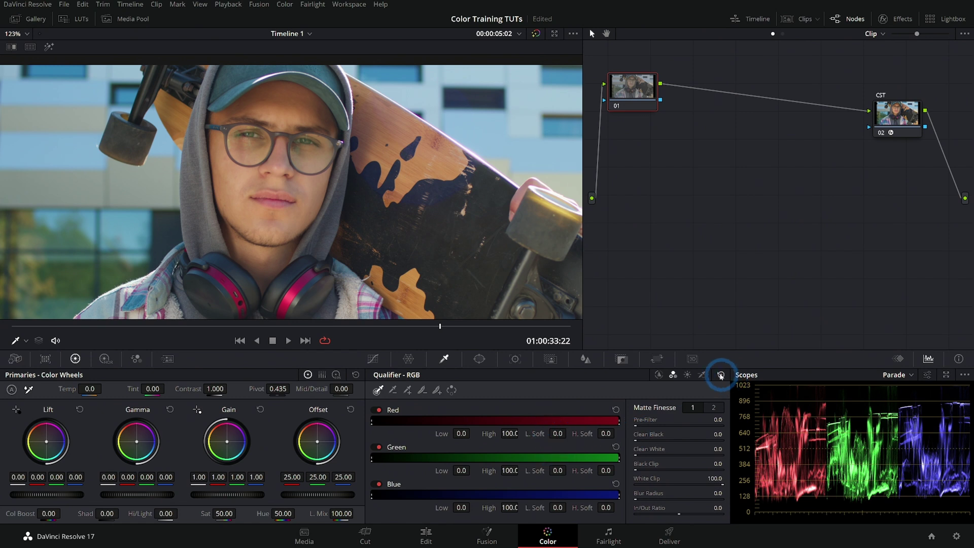
{"action": "left_click", "coordinate": [687, 375]}
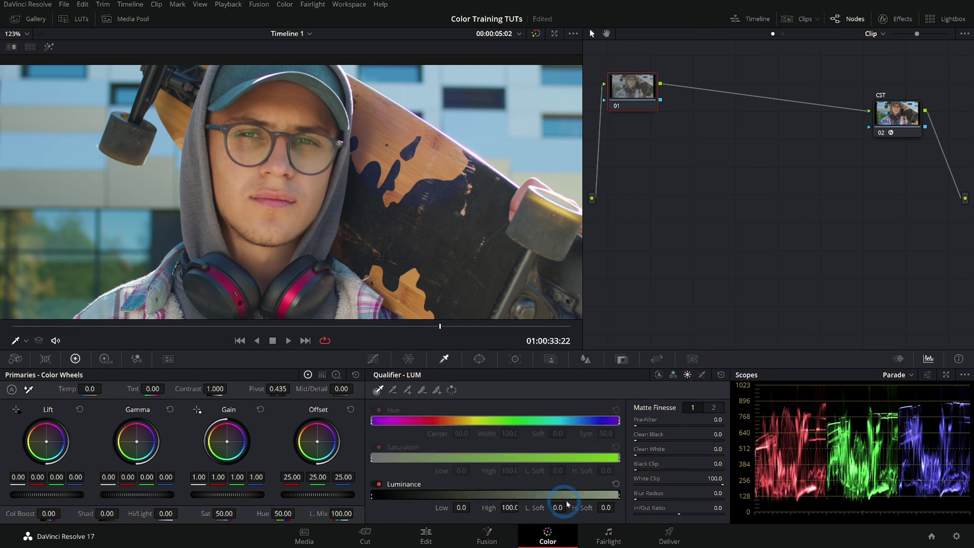
{"action": "left_click", "coordinate": [701, 374]}
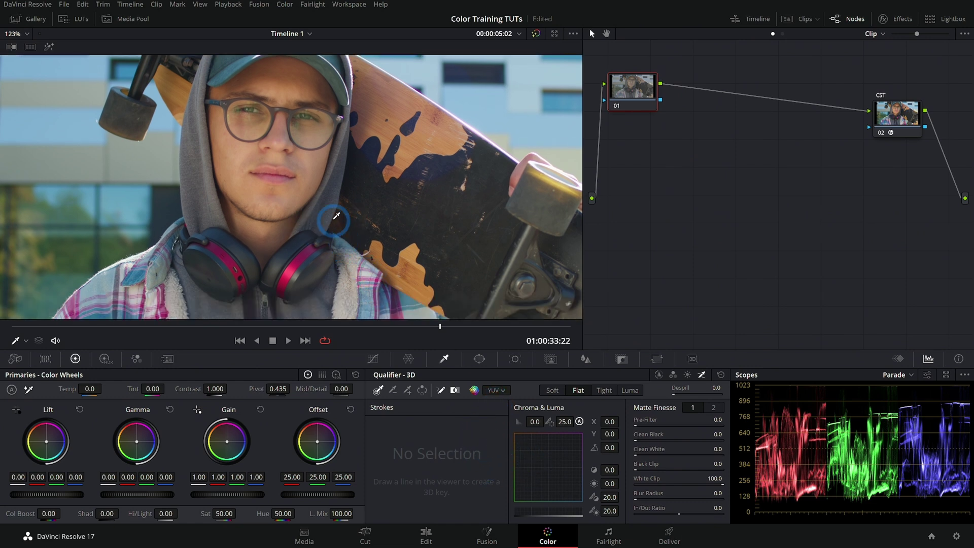
Key the magenta headphone bands with a 3D qualifier stroke along one band and check the selection in highlight view.
{"action": "scroll", "coordinate": [337, 213], "scroll_direction": "up", "scroll_amount": 3}
{"action": "mouse_move", "coordinate": [235, 252]}
{"action": "left_mouse_down"}
{"action": "mouse_move", "coordinate": [300, 228]}
{"action": "mouse_move", "coordinate": [339, 197]}
{"action": "mouse_move", "coordinate": [294, 252]}
{"action": "left_mouse_up"}
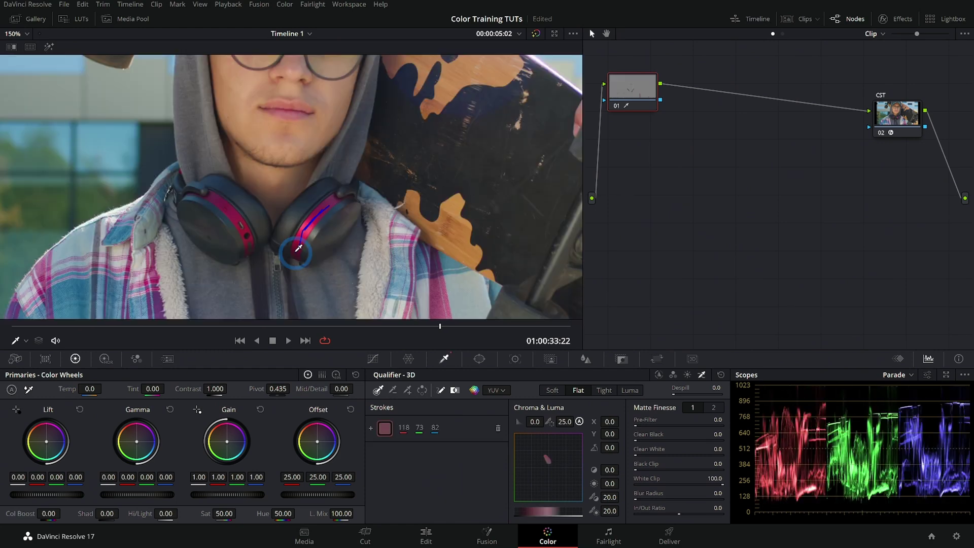
{"action": "left_click", "coordinate": [50, 46]}
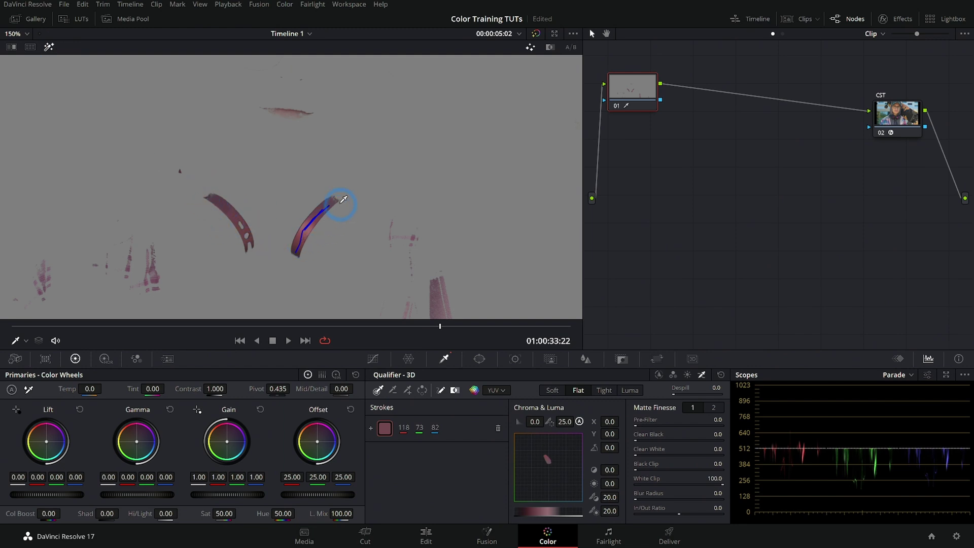
{"action": "scroll", "coordinate": [343, 199], "scroll_direction": "up", "scroll_amount": 2}
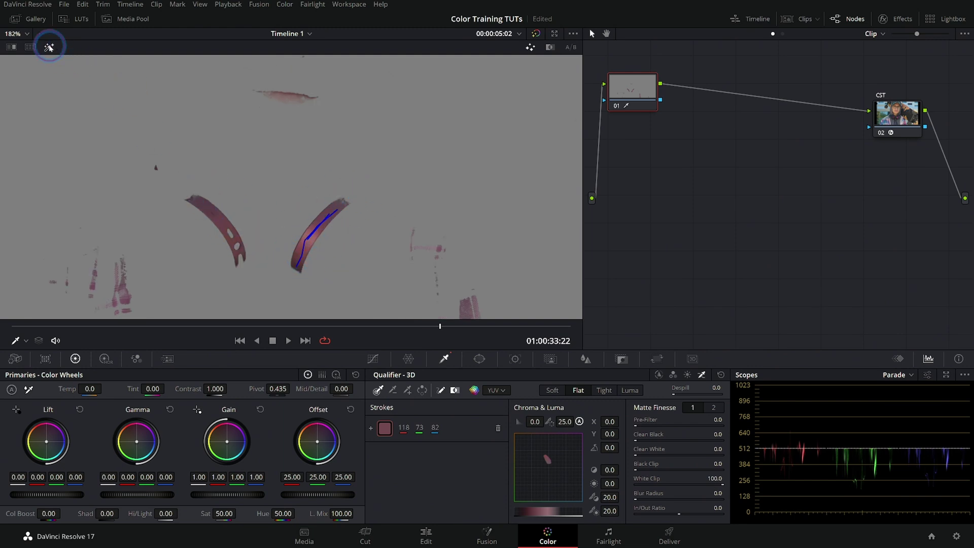
{"action": "left_click", "coordinate": [49, 47]}
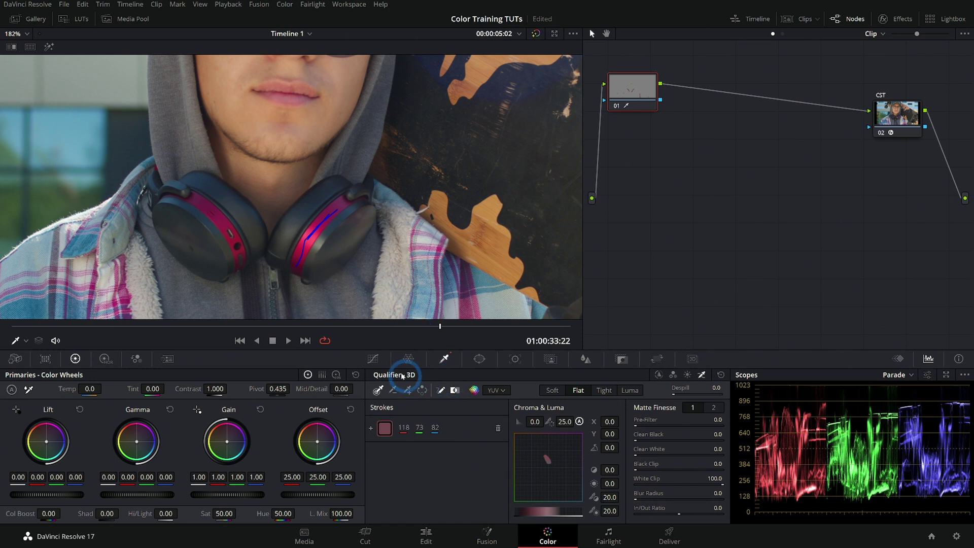
Try recoloring the keyed headphone bands blue with Hue 83.40 and reset the primary corrections.
{"action": "left_click", "coordinate": [373, 359]}
{"action": "left_click_drag", "start_coordinate": [279, 514], "coordinate": [371, 510]}
{"action": "left_click", "coordinate": [266, 226]}
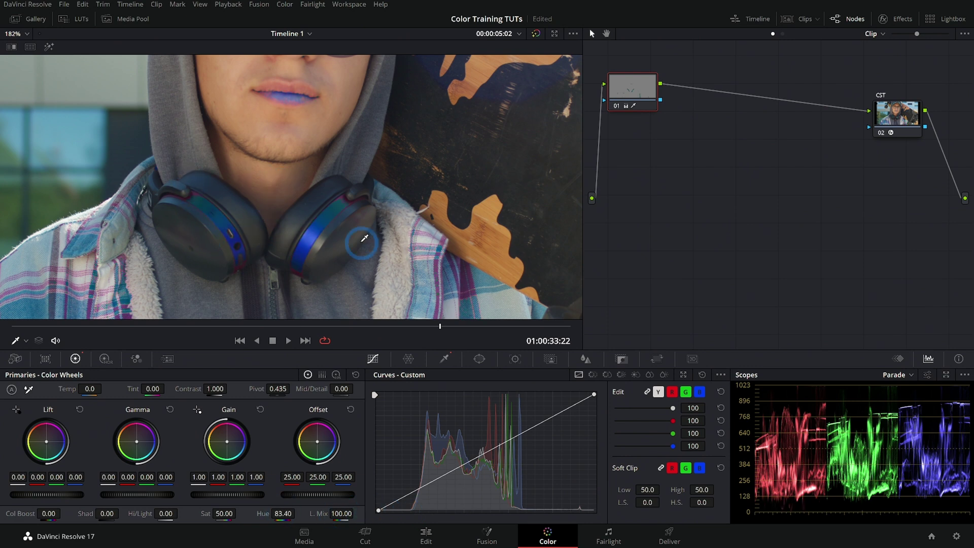
{"action": "left_click", "coordinate": [307, 375]}
{"action": "left_click", "coordinate": [355, 375]}
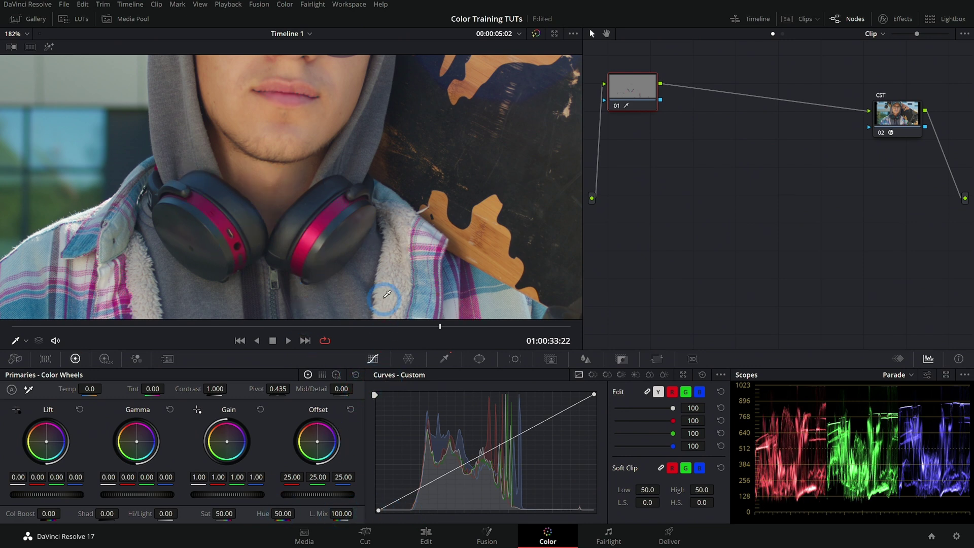